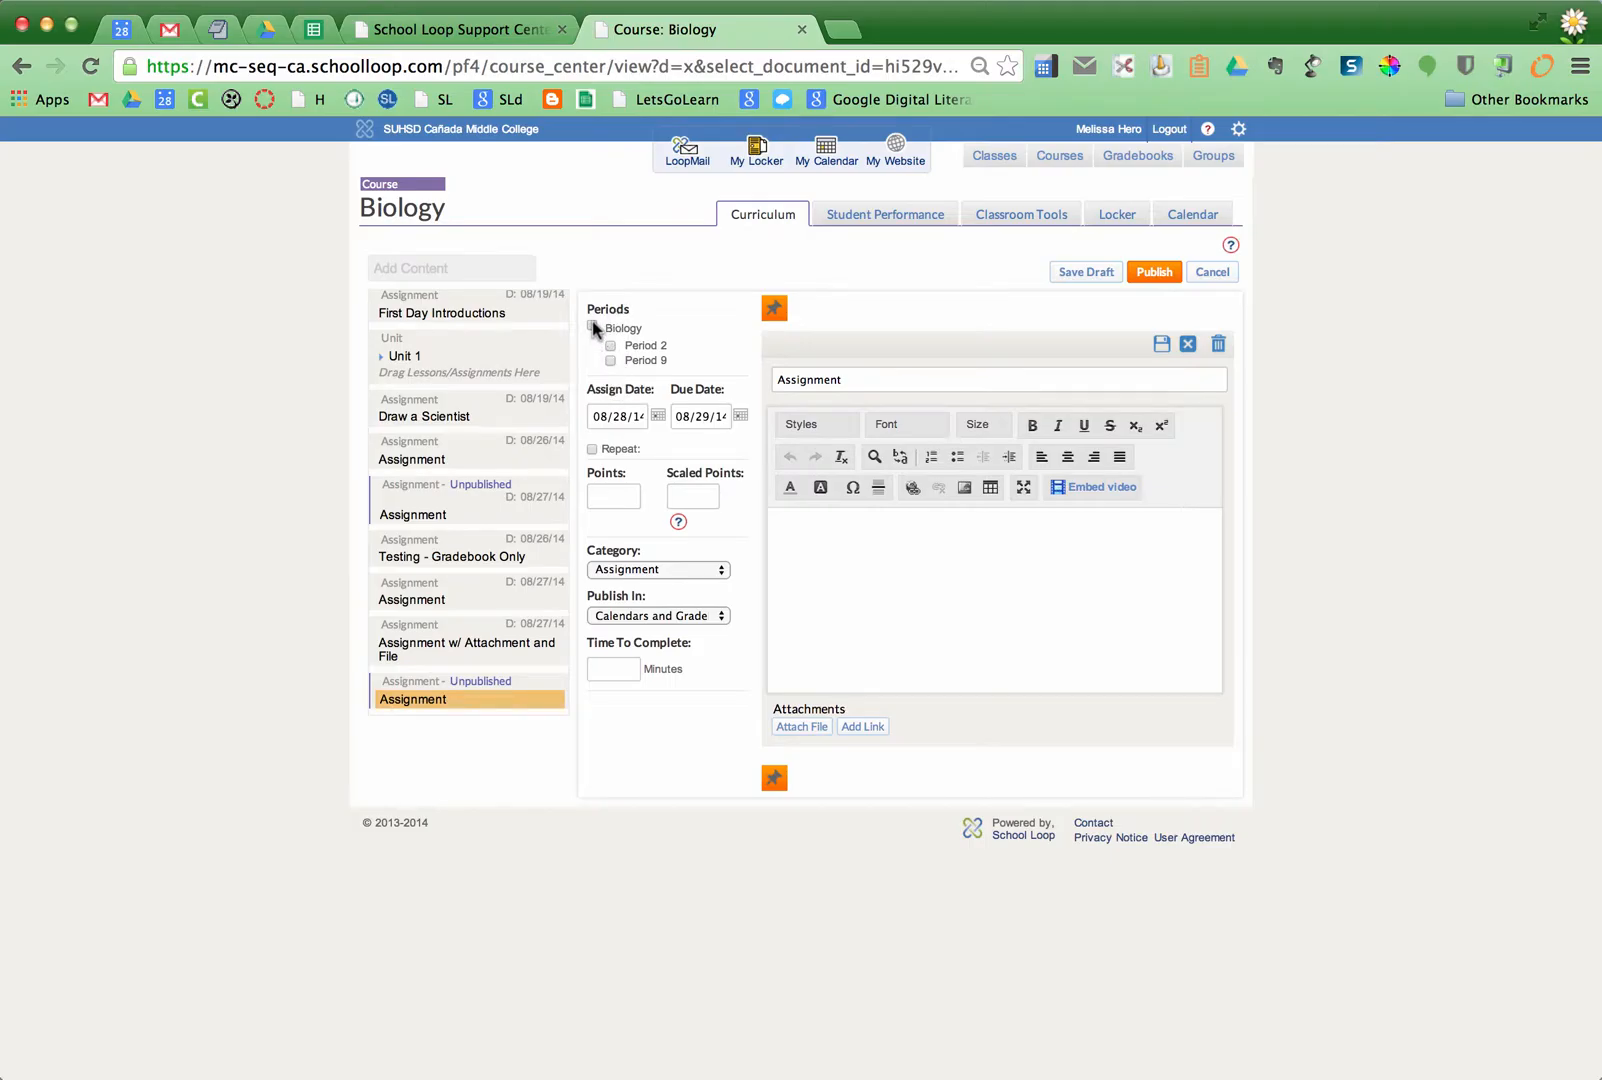
Assign the work to Biology periods 2 and 9 and set its due date to 08/28/14.
left_click(611, 345)
left_click(592, 326)
left_click(738, 416)
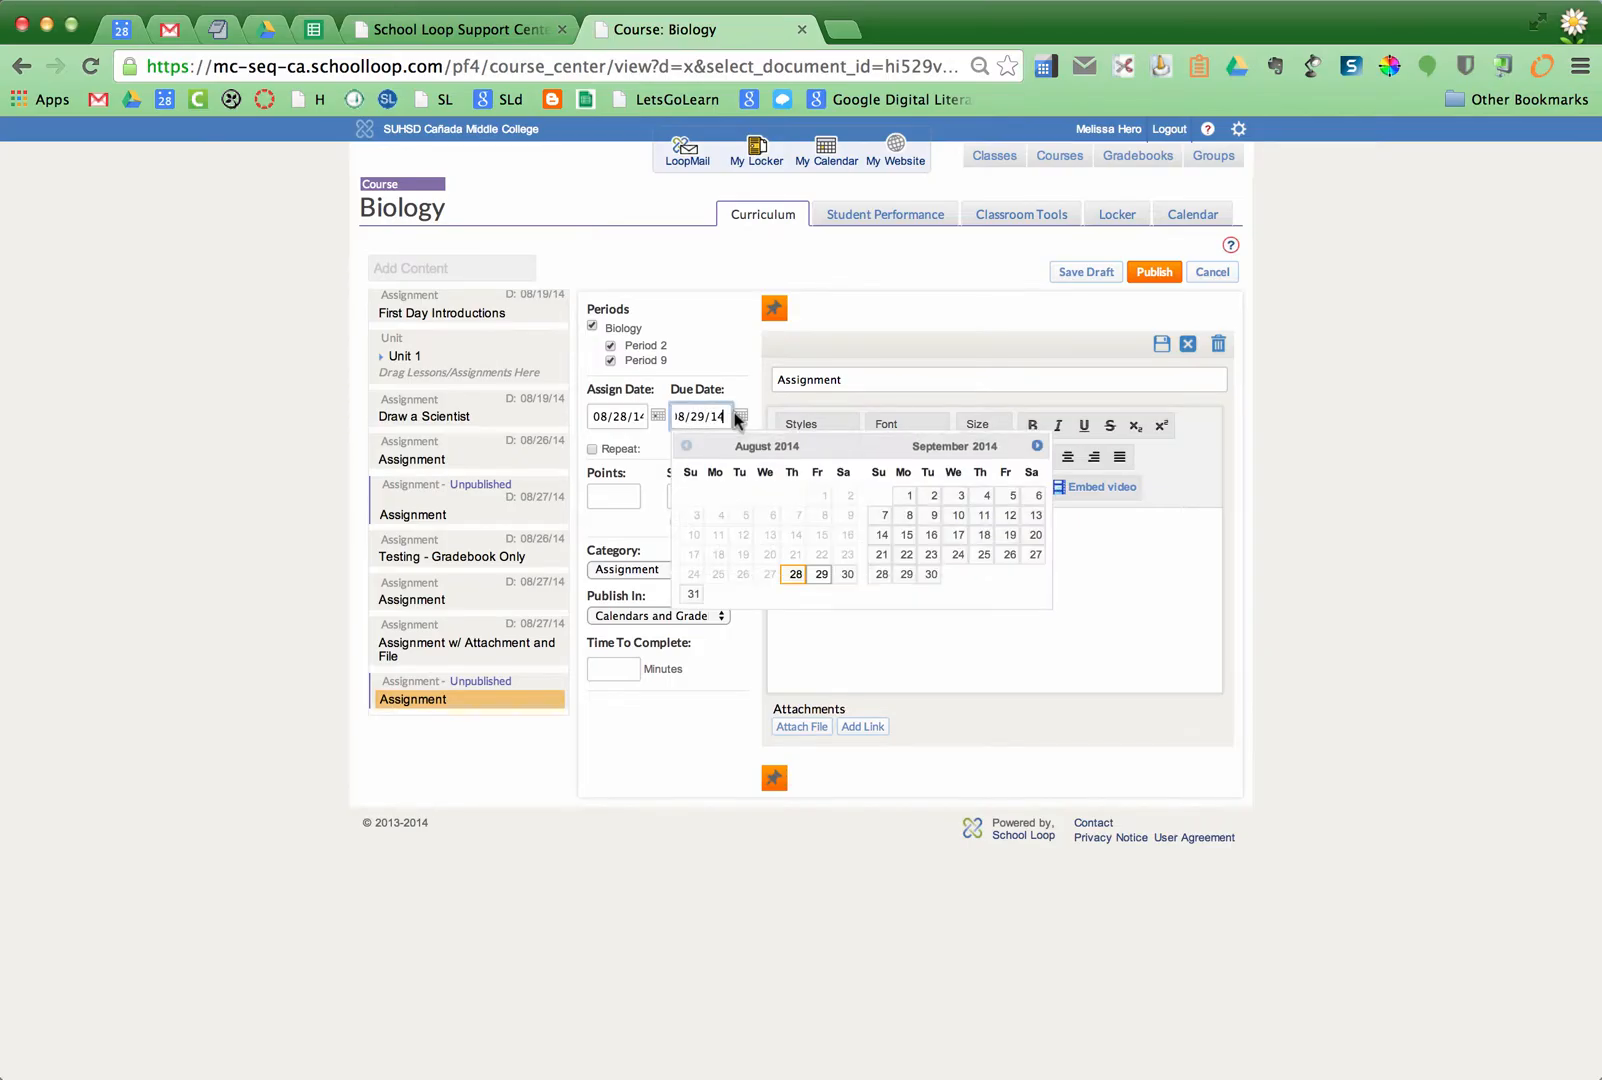
left_click(796, 576)
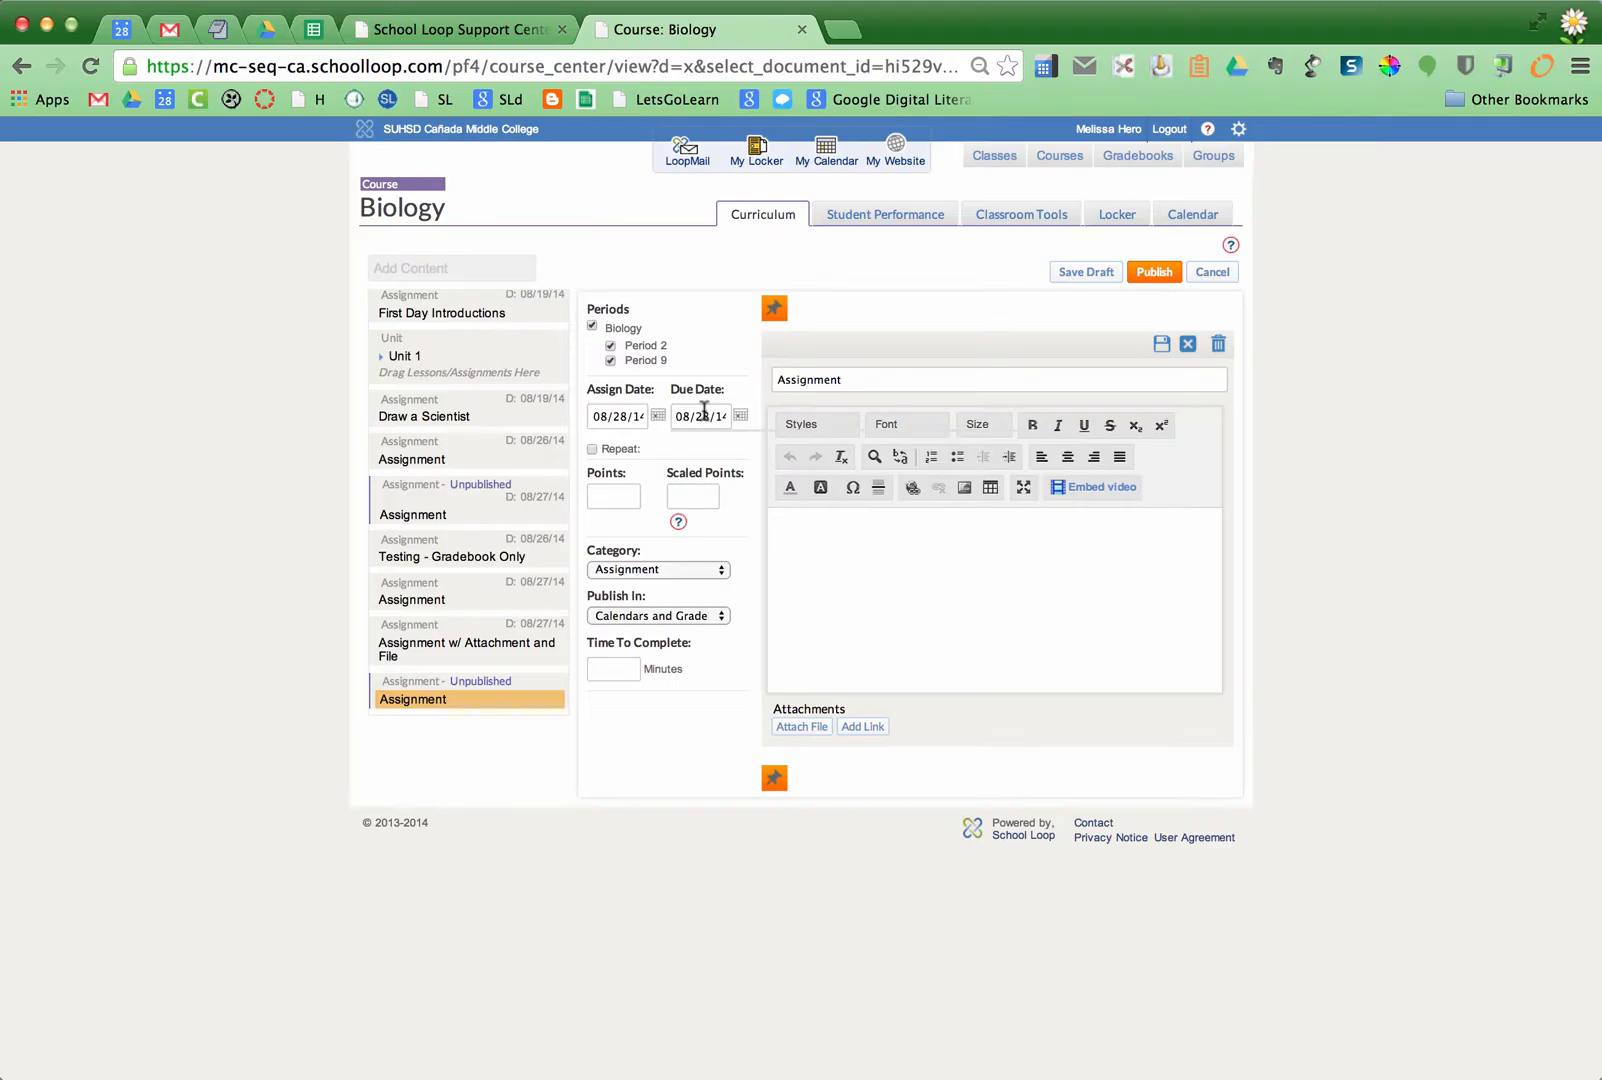
Set the assignment's points to 20 and its scaled points to 100.
left_click(619, 492)
type("100")
left_click(735, 540)
left_click_drag(632, 497, 579, 494)
type("20")
left_click(645, 525)
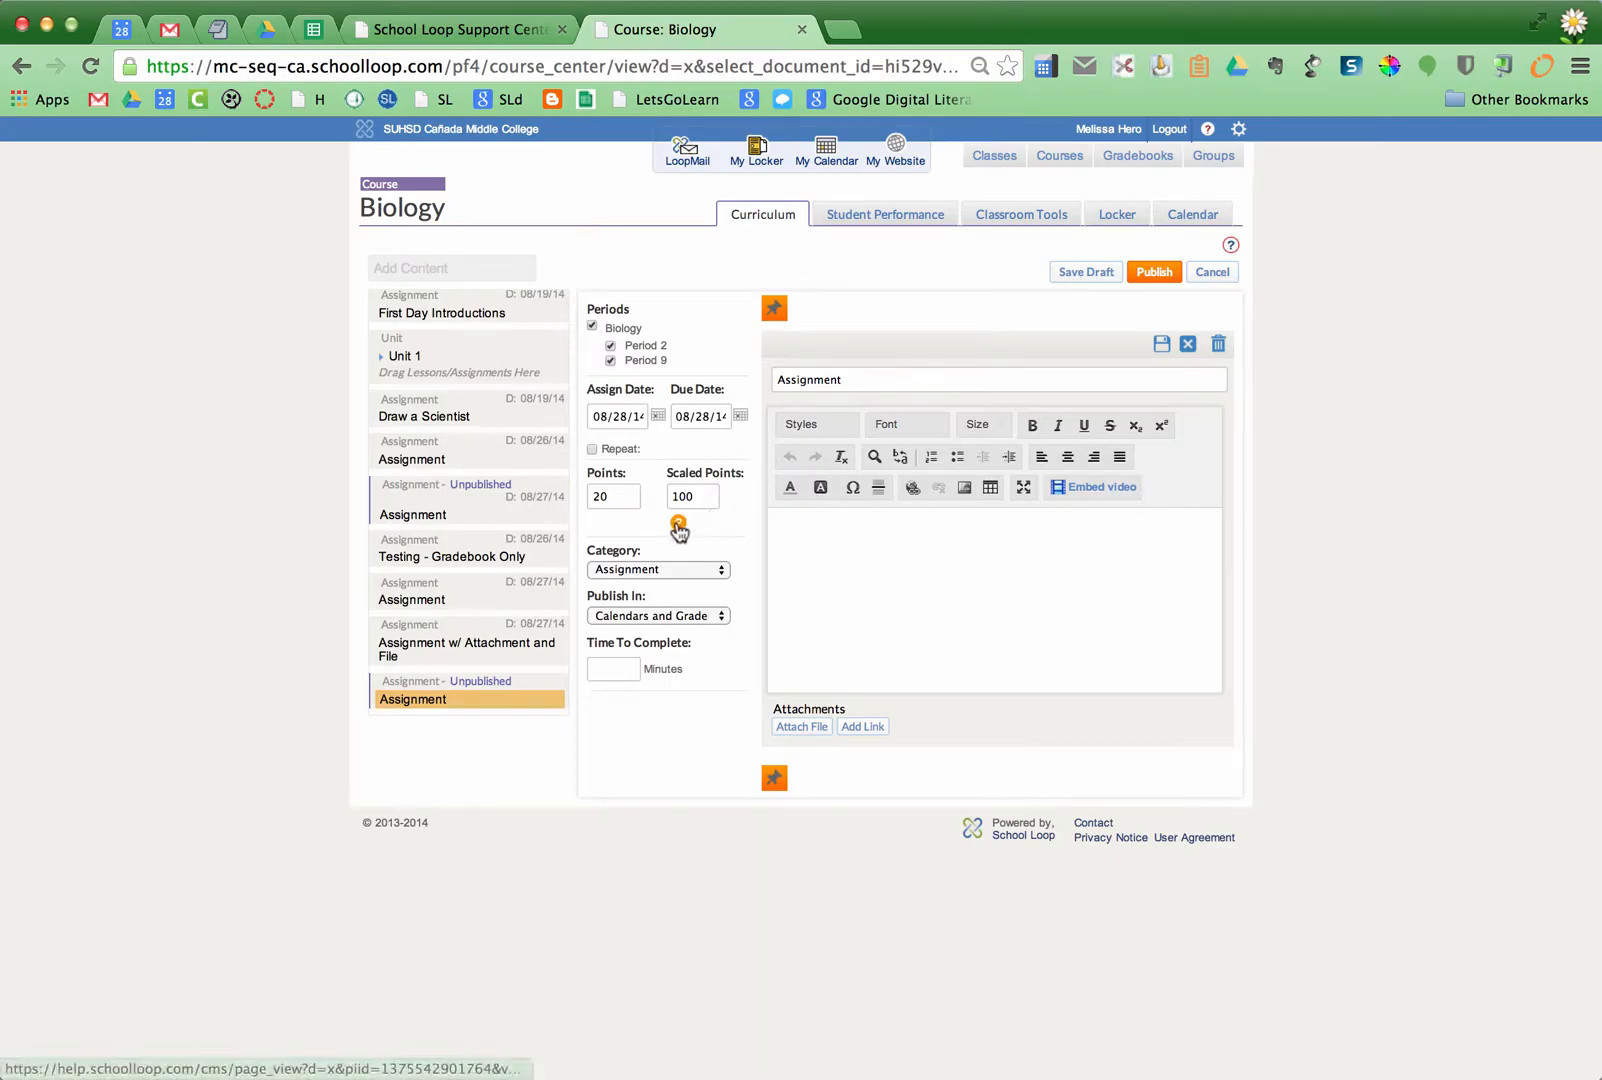
Review the category and publishing choices, keeping Assignment and Calendars and Gradebook.
left_click(687, 574)
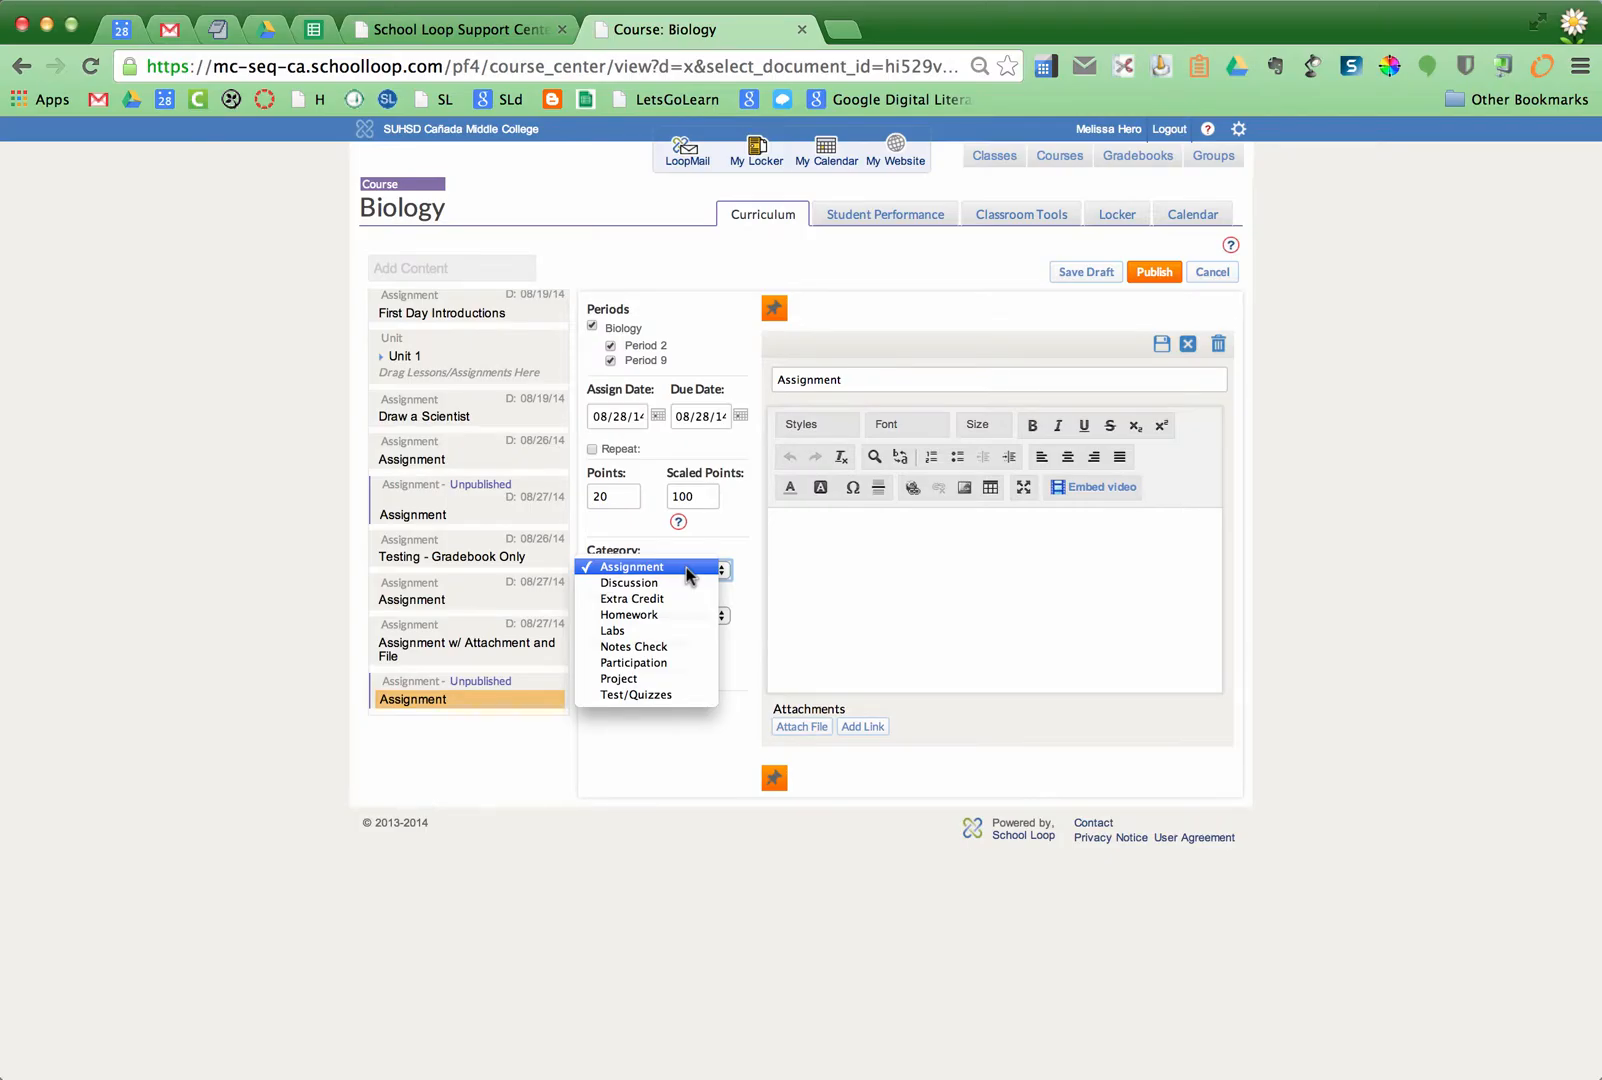
left_click(687, 570)
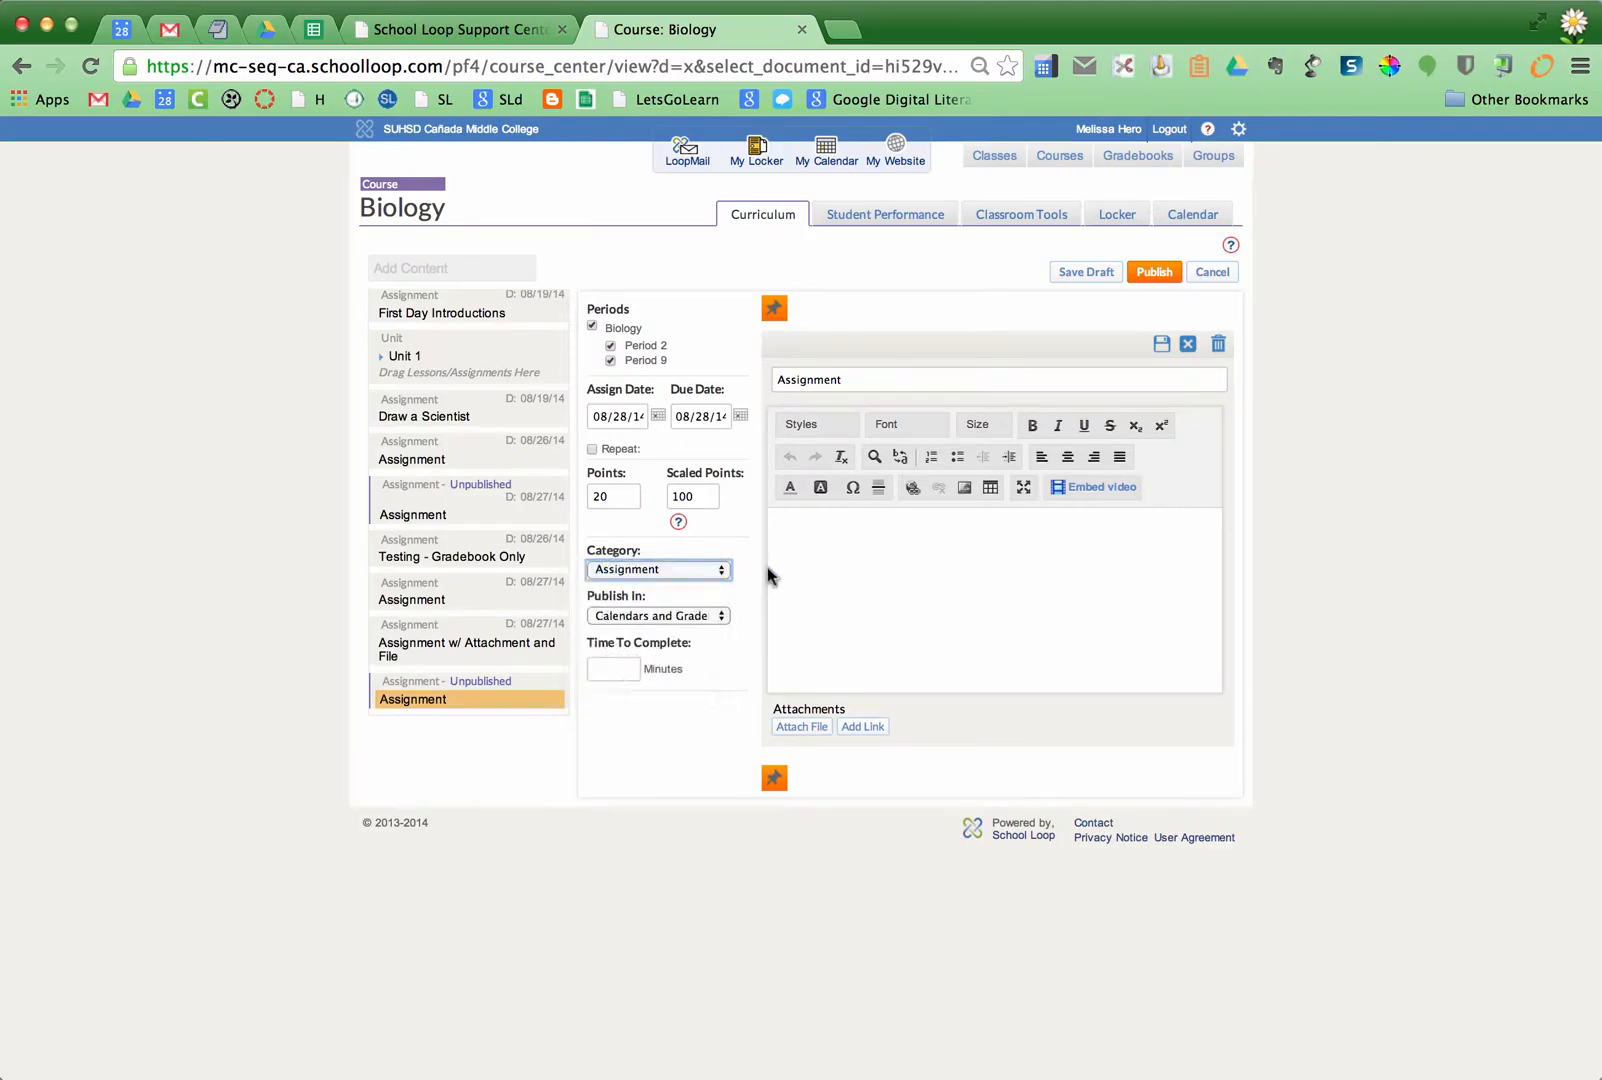
left_click(709, 617)
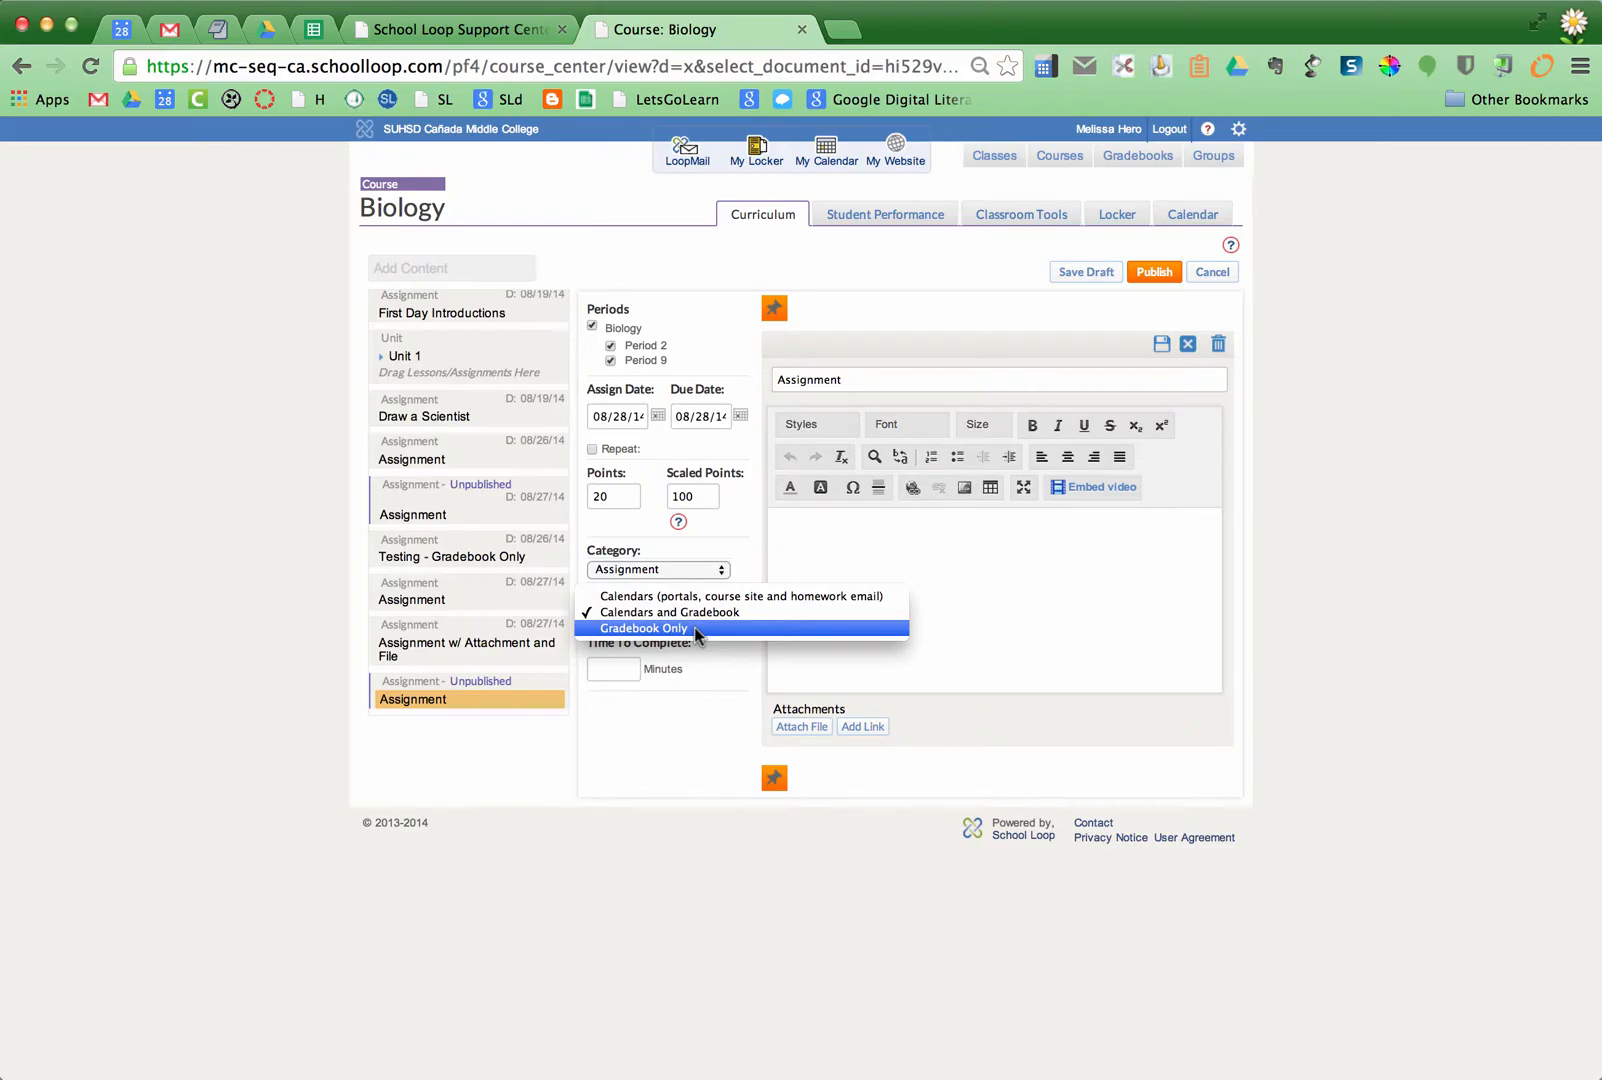
left_click(692, 718)
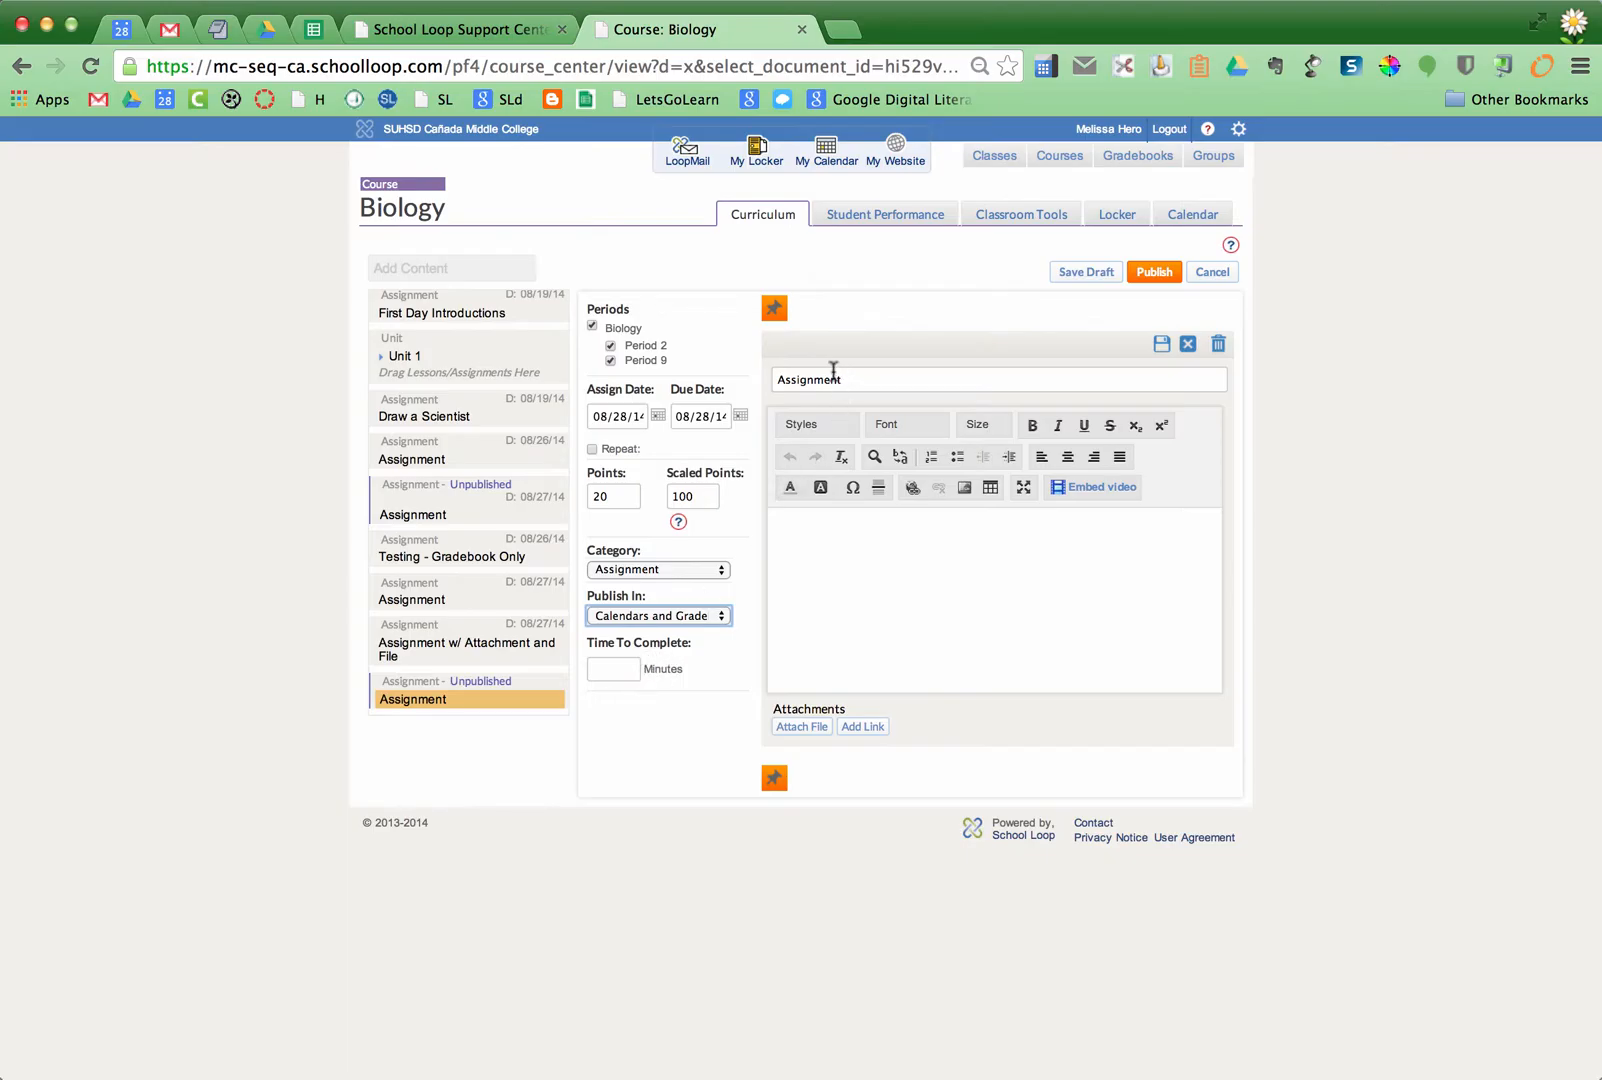
Replace the assignment's title with Unit 1 Exam.
left_click_drag(851, 379, 740, 362)
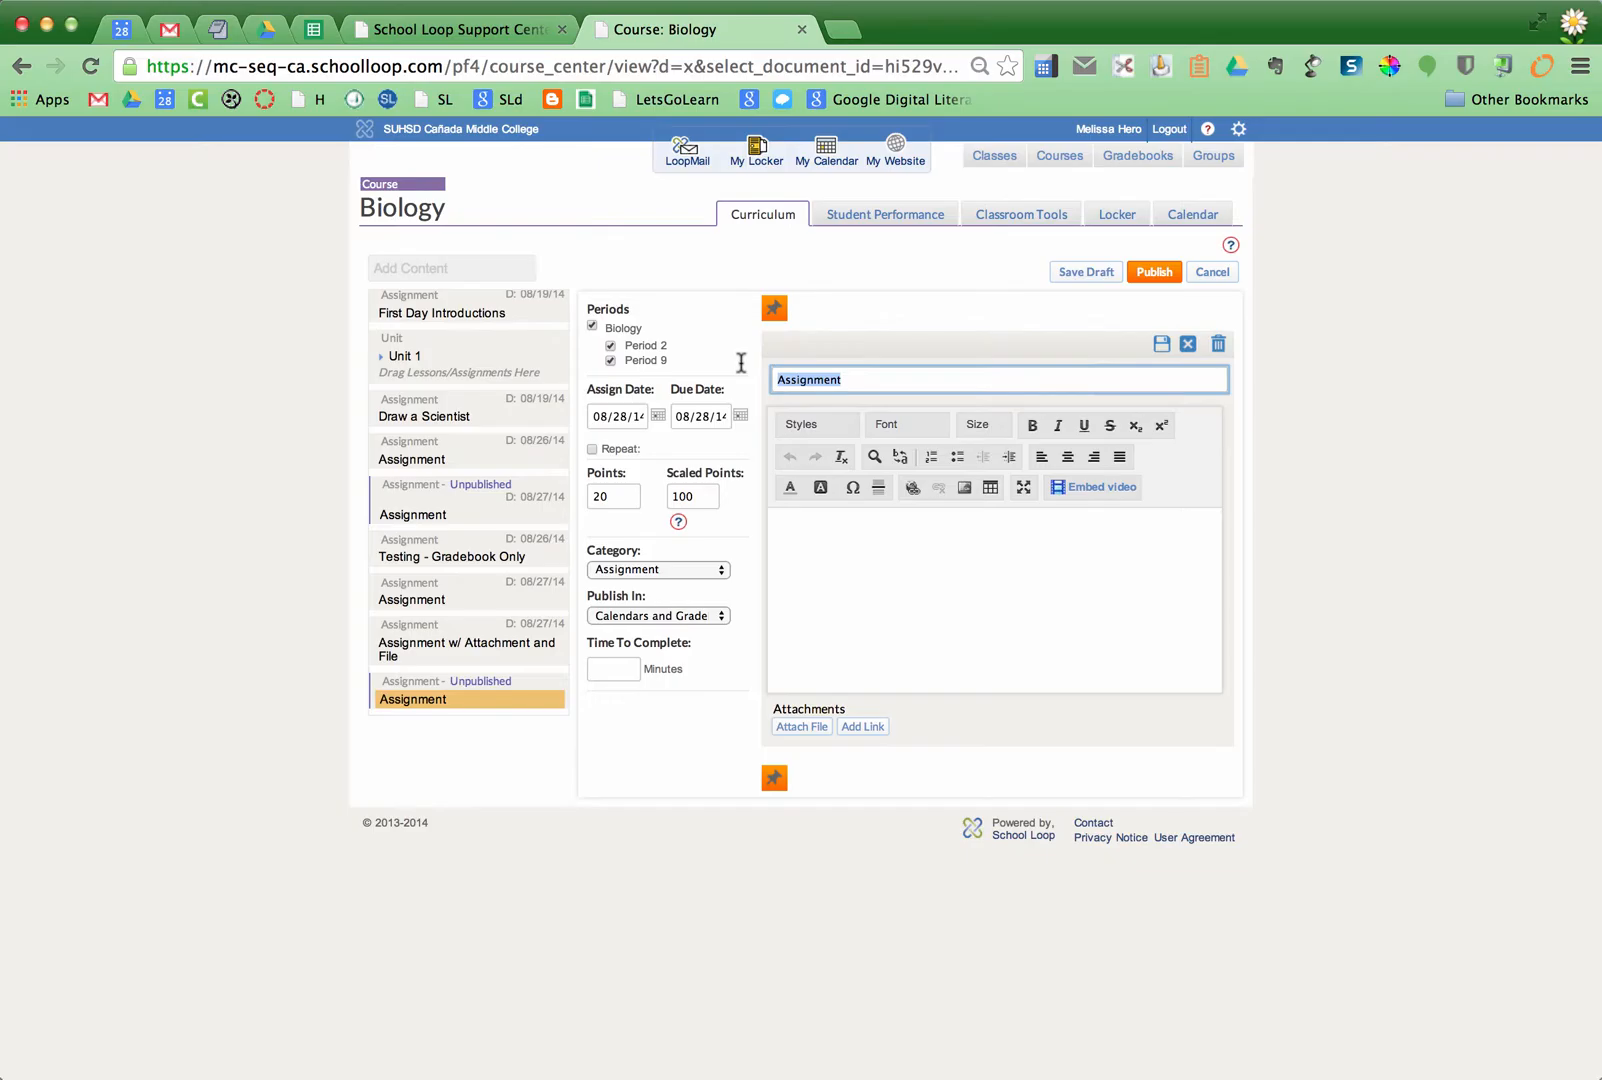
type("Unit 1 Exam")
left_click(852, 556)
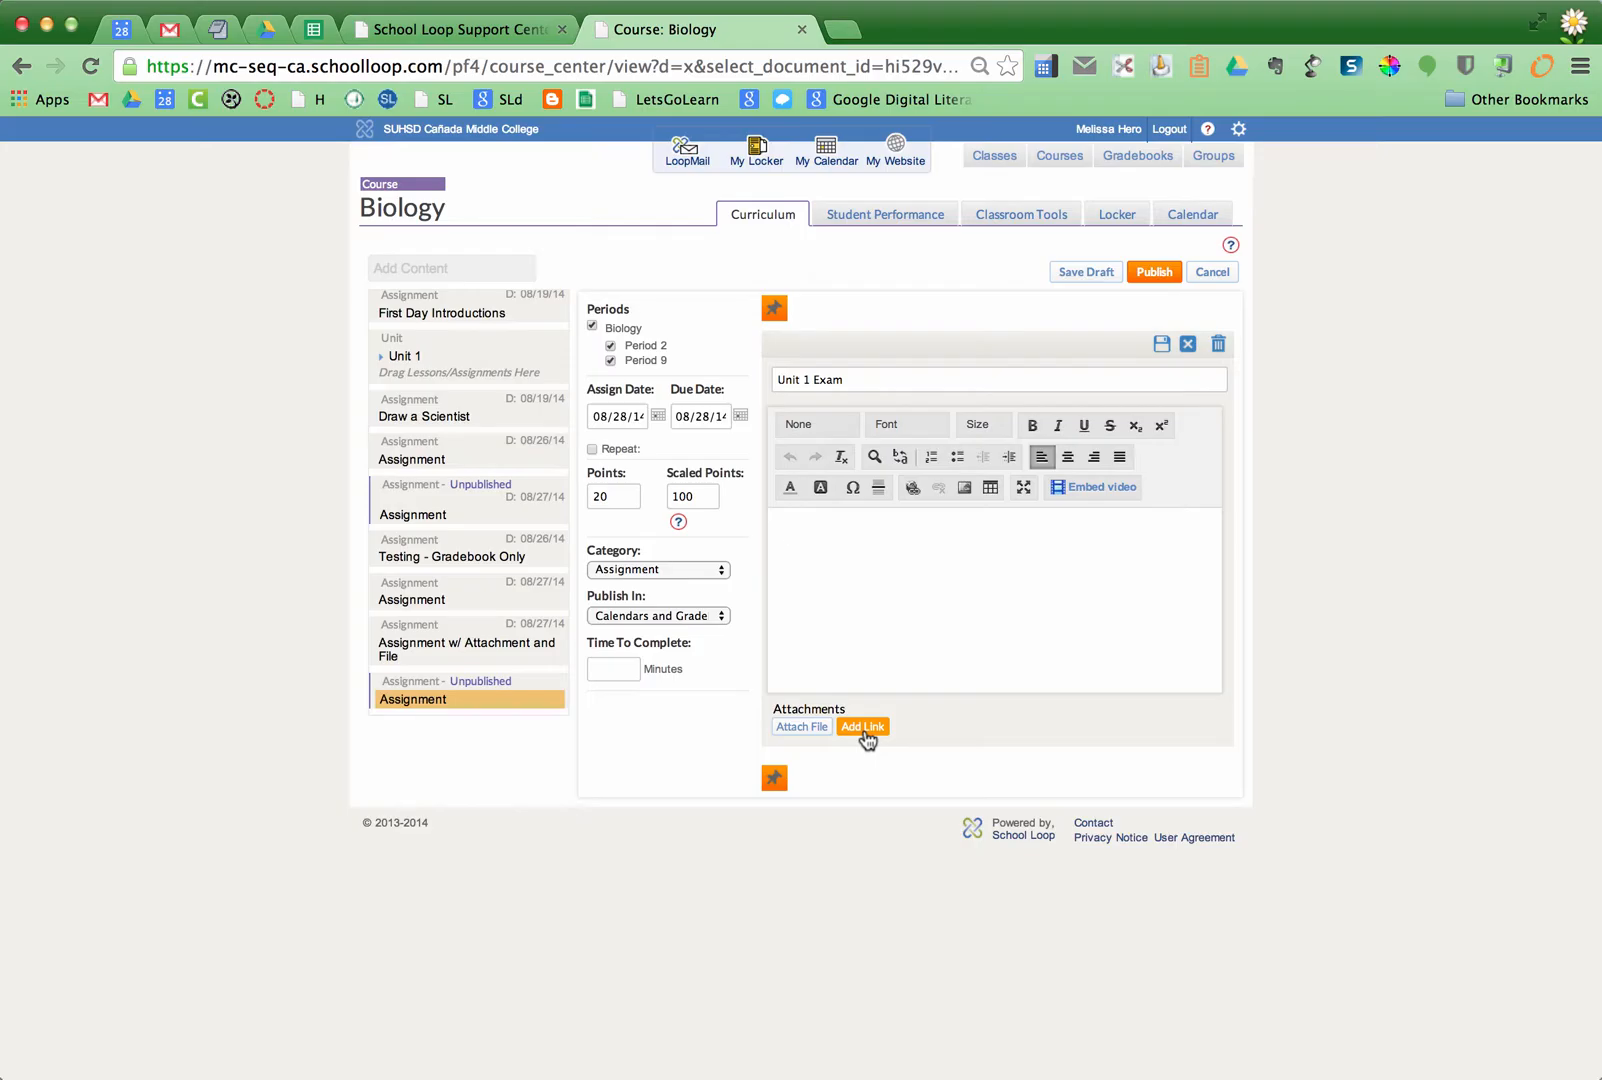
Add an Objectives section below the assignment description and save the assignment as a draft.
left_click(775, 780)
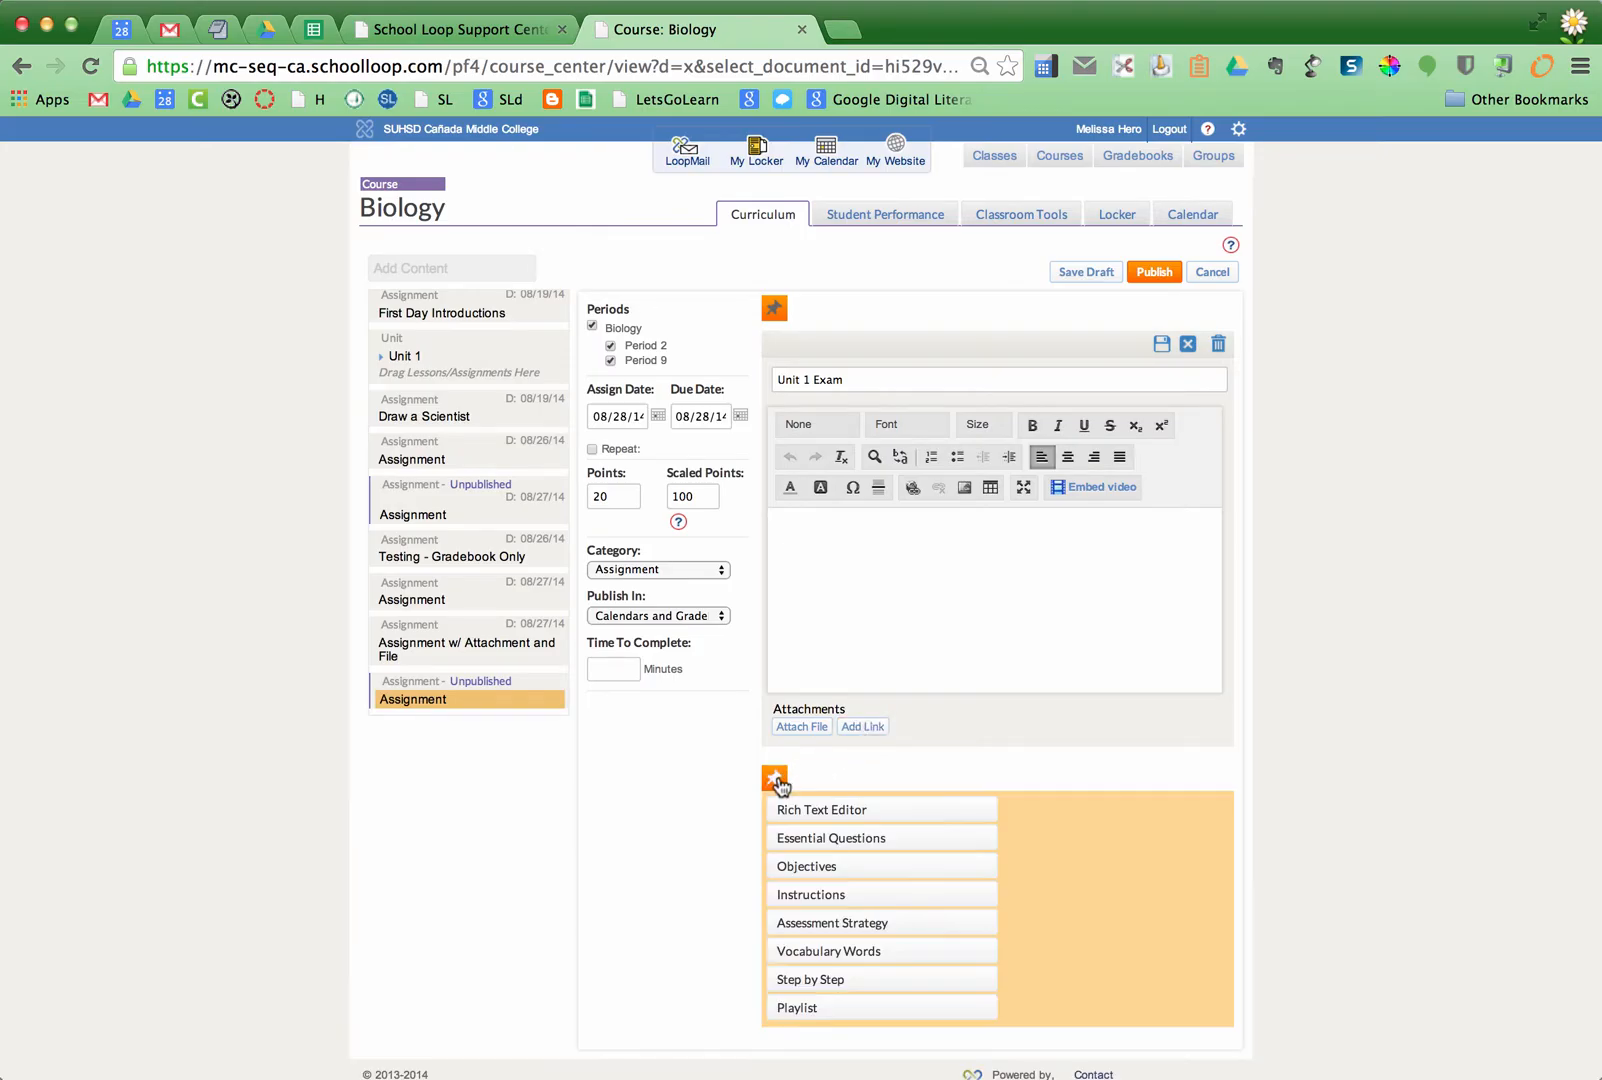
left_click(805, 866)
scroll(801, 860, "down", 1)
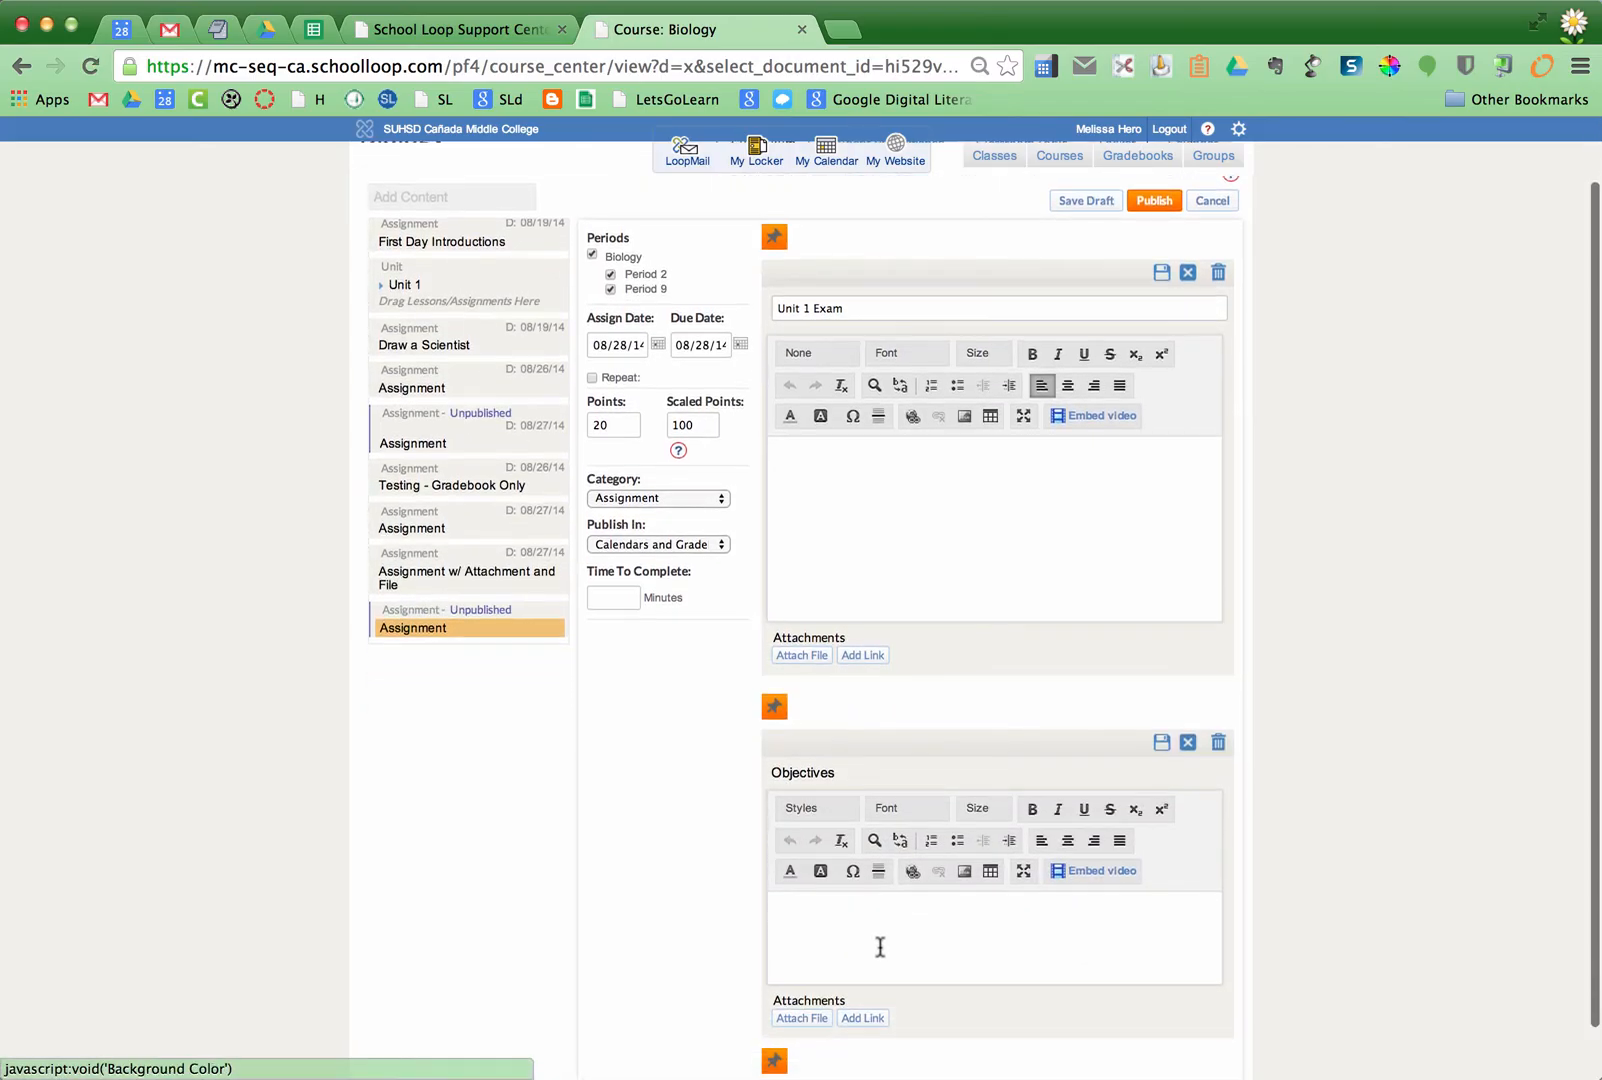
scroll(870, 945, "up", 1)
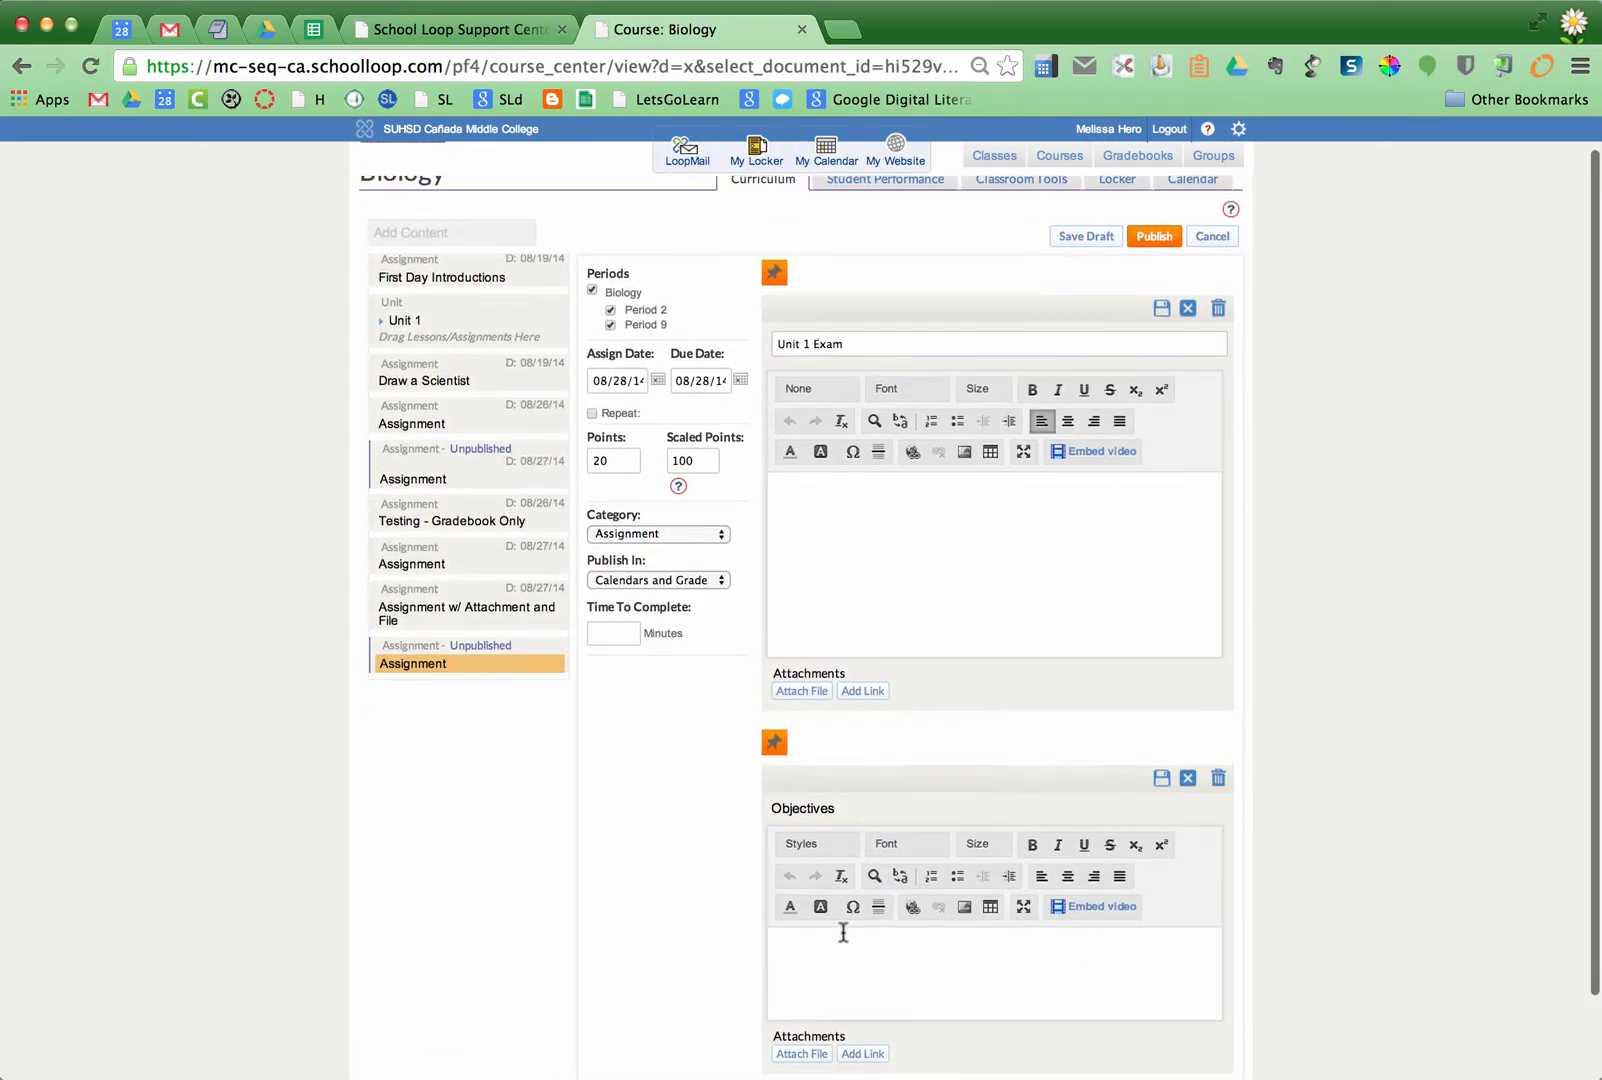
left_click(780, 753)
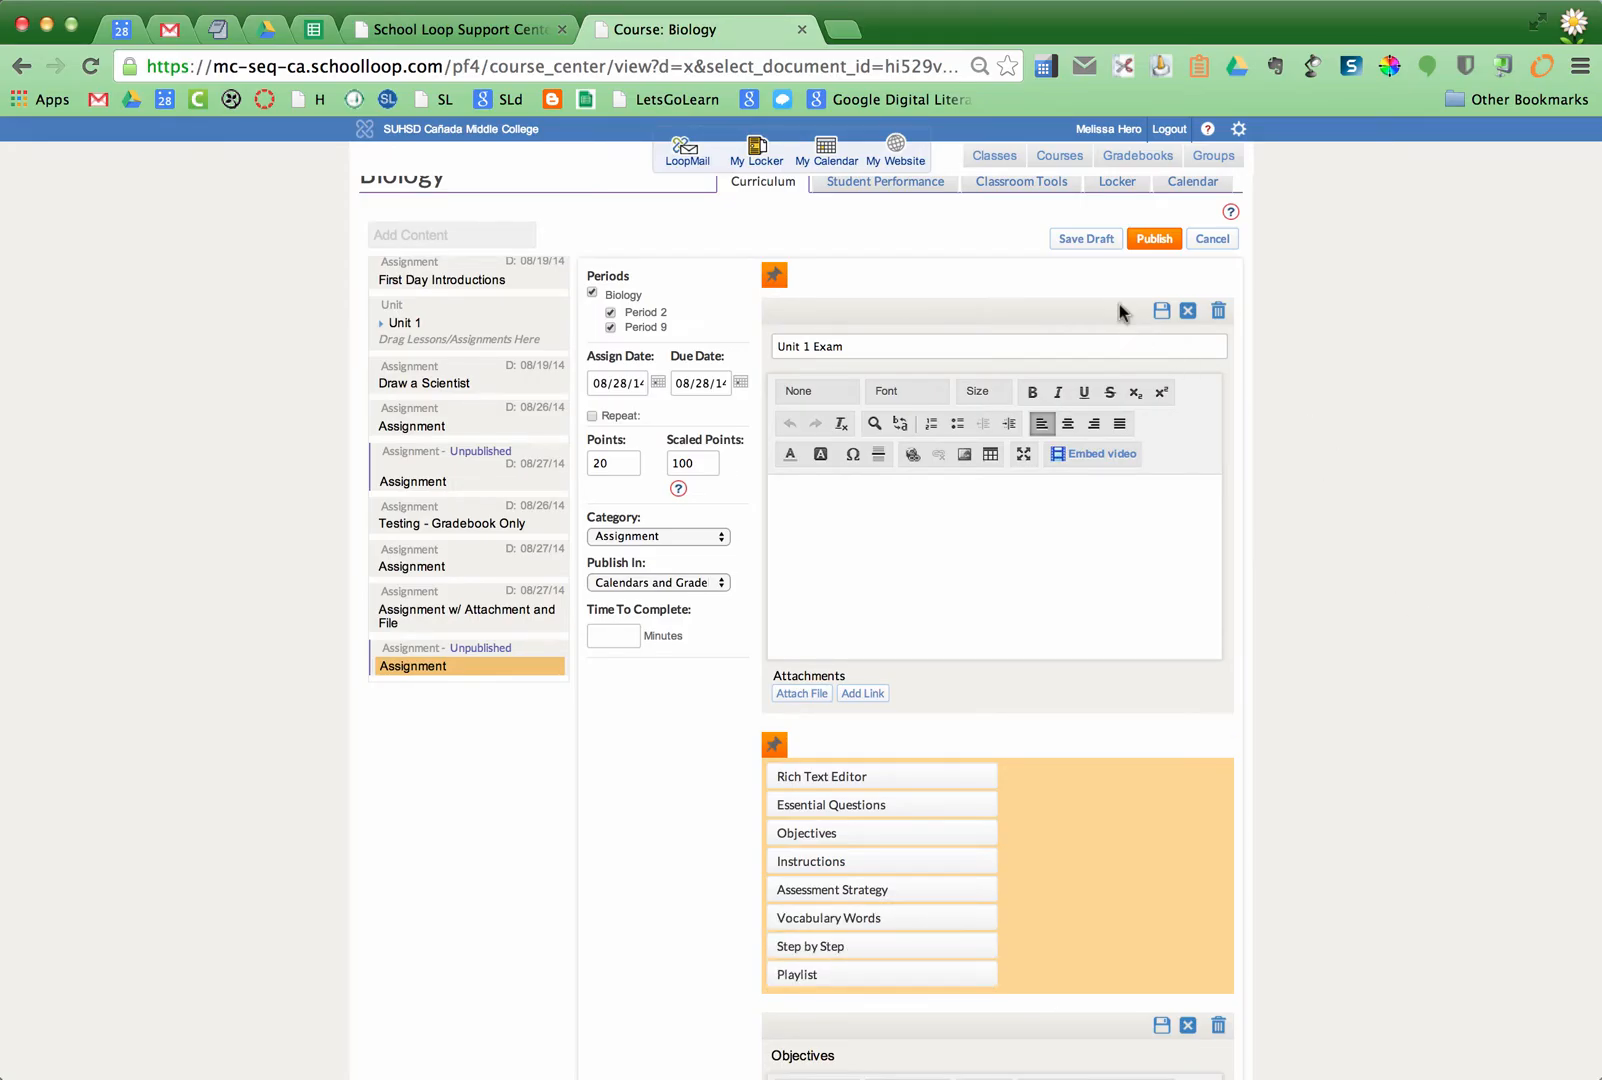
left_click(1087, 240)
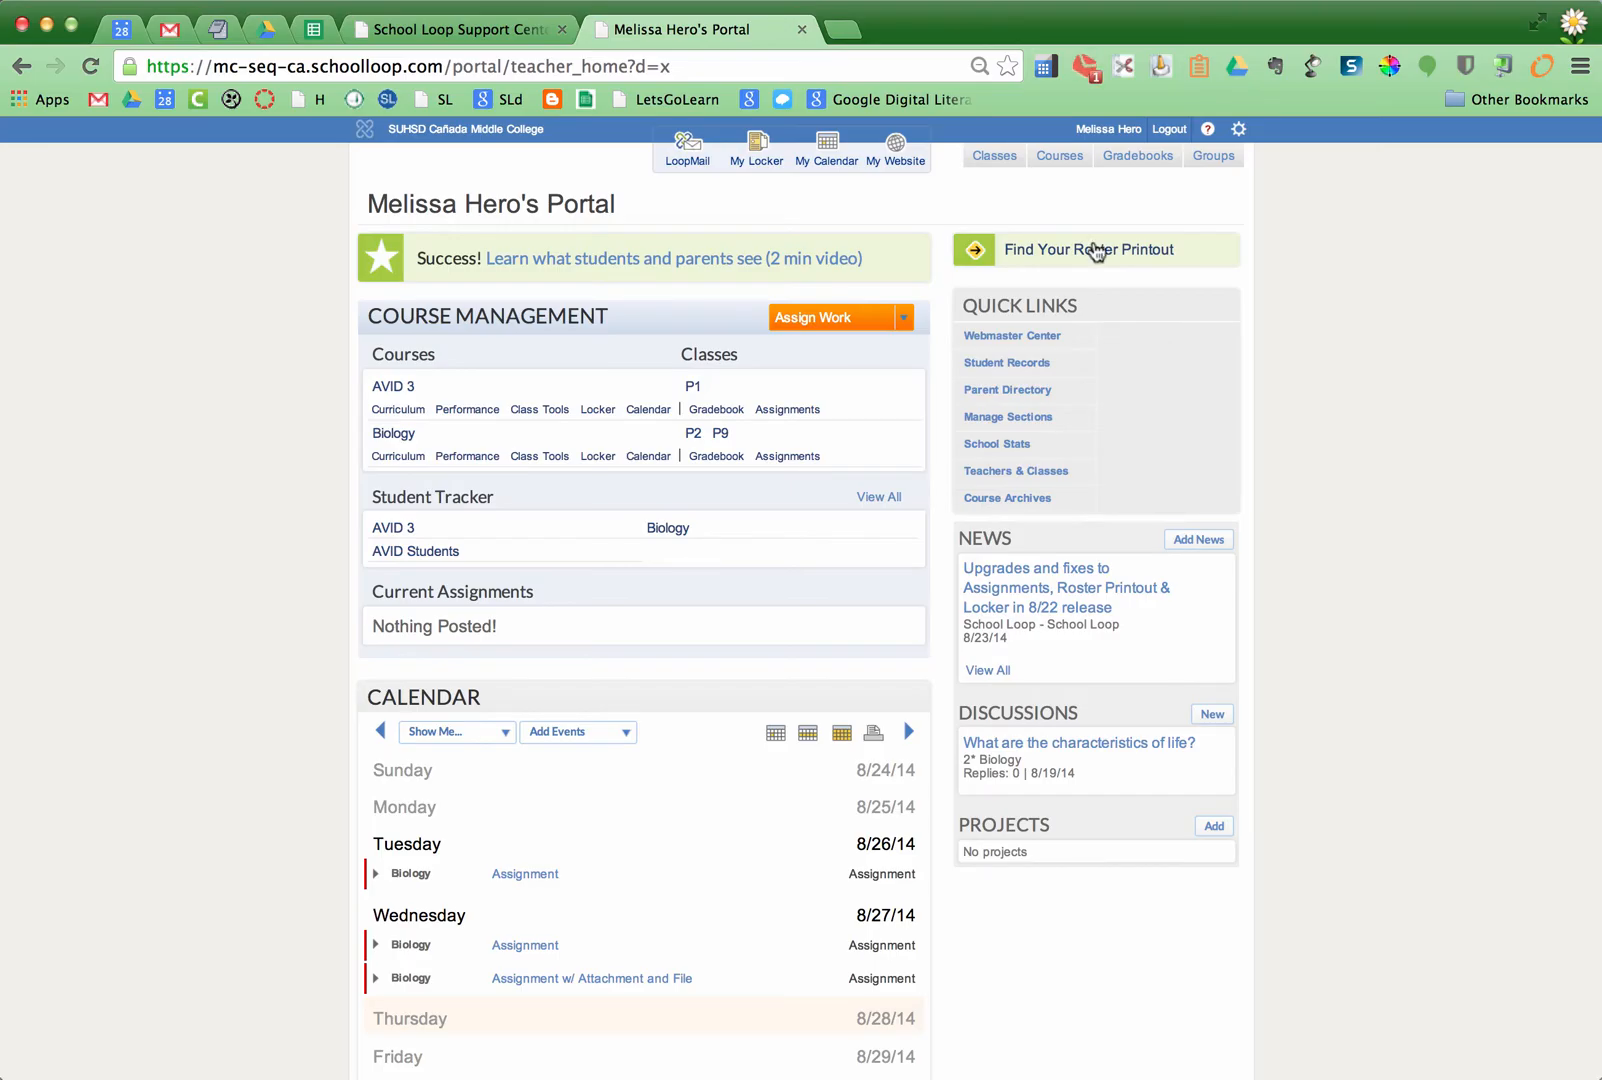
Reopen the unpublished Unit 1 Exam from the Biology course curriculum and publish it.
mouse_move(1066, 166)
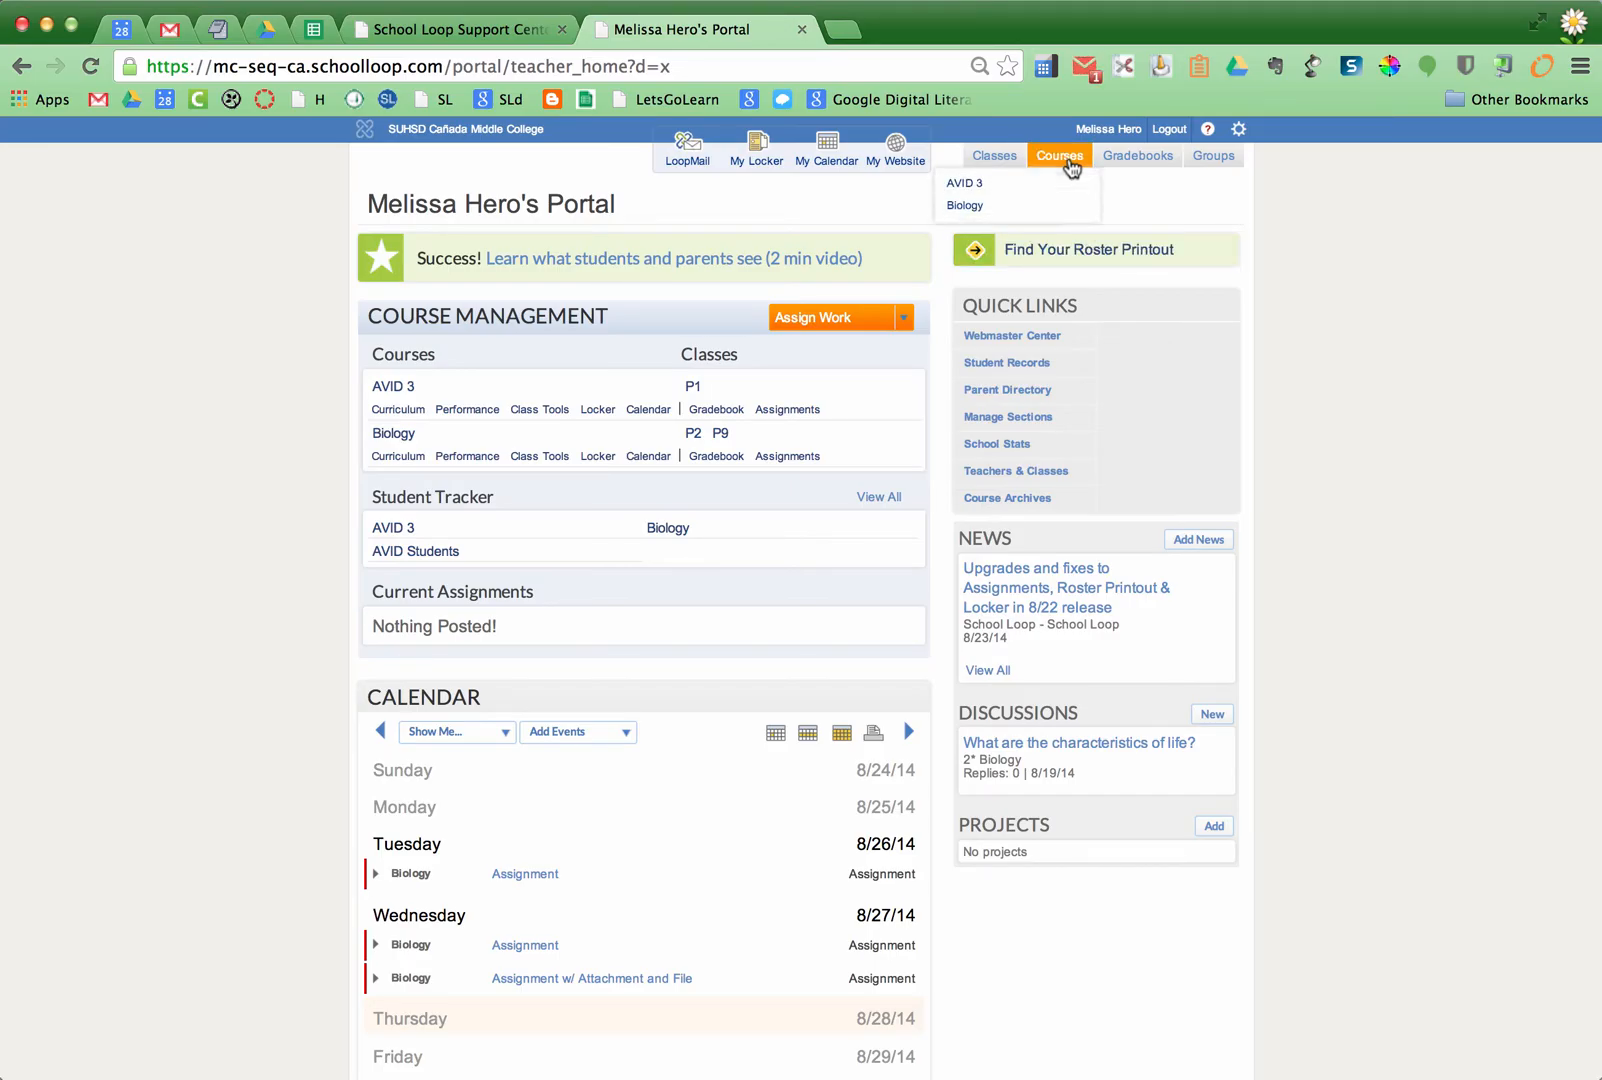
left_click(1025, 206)
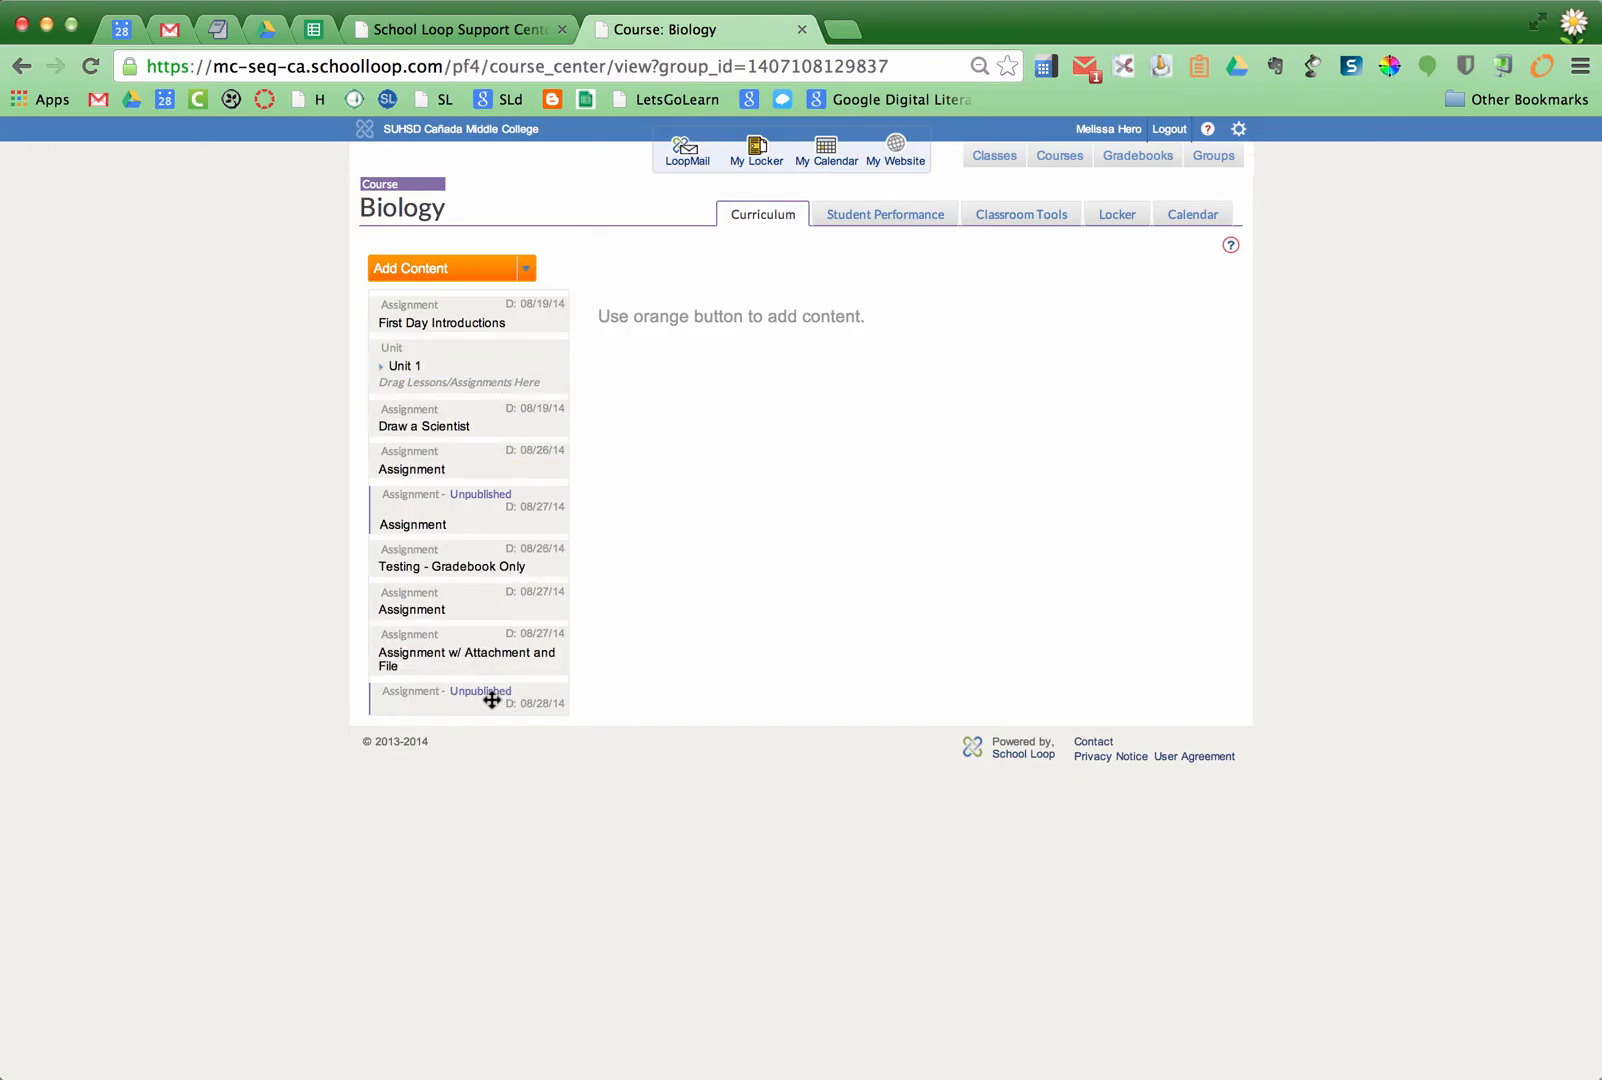
left_click(416, 721)
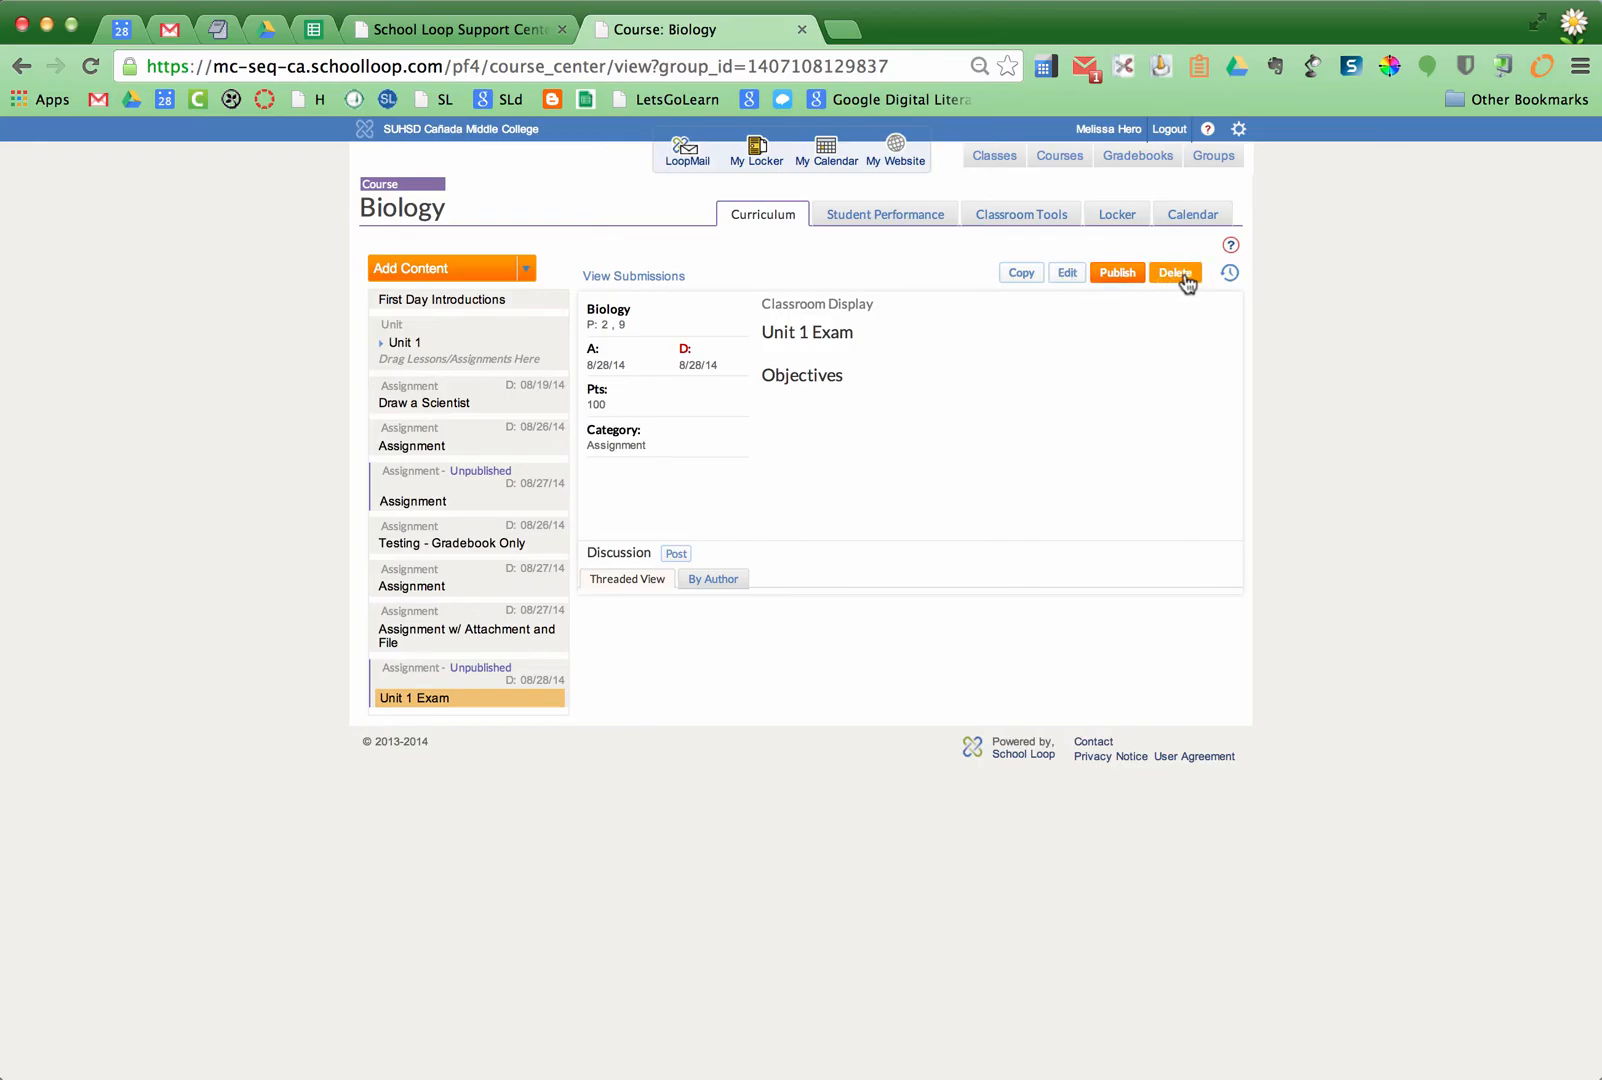
left_click(1117, 273)
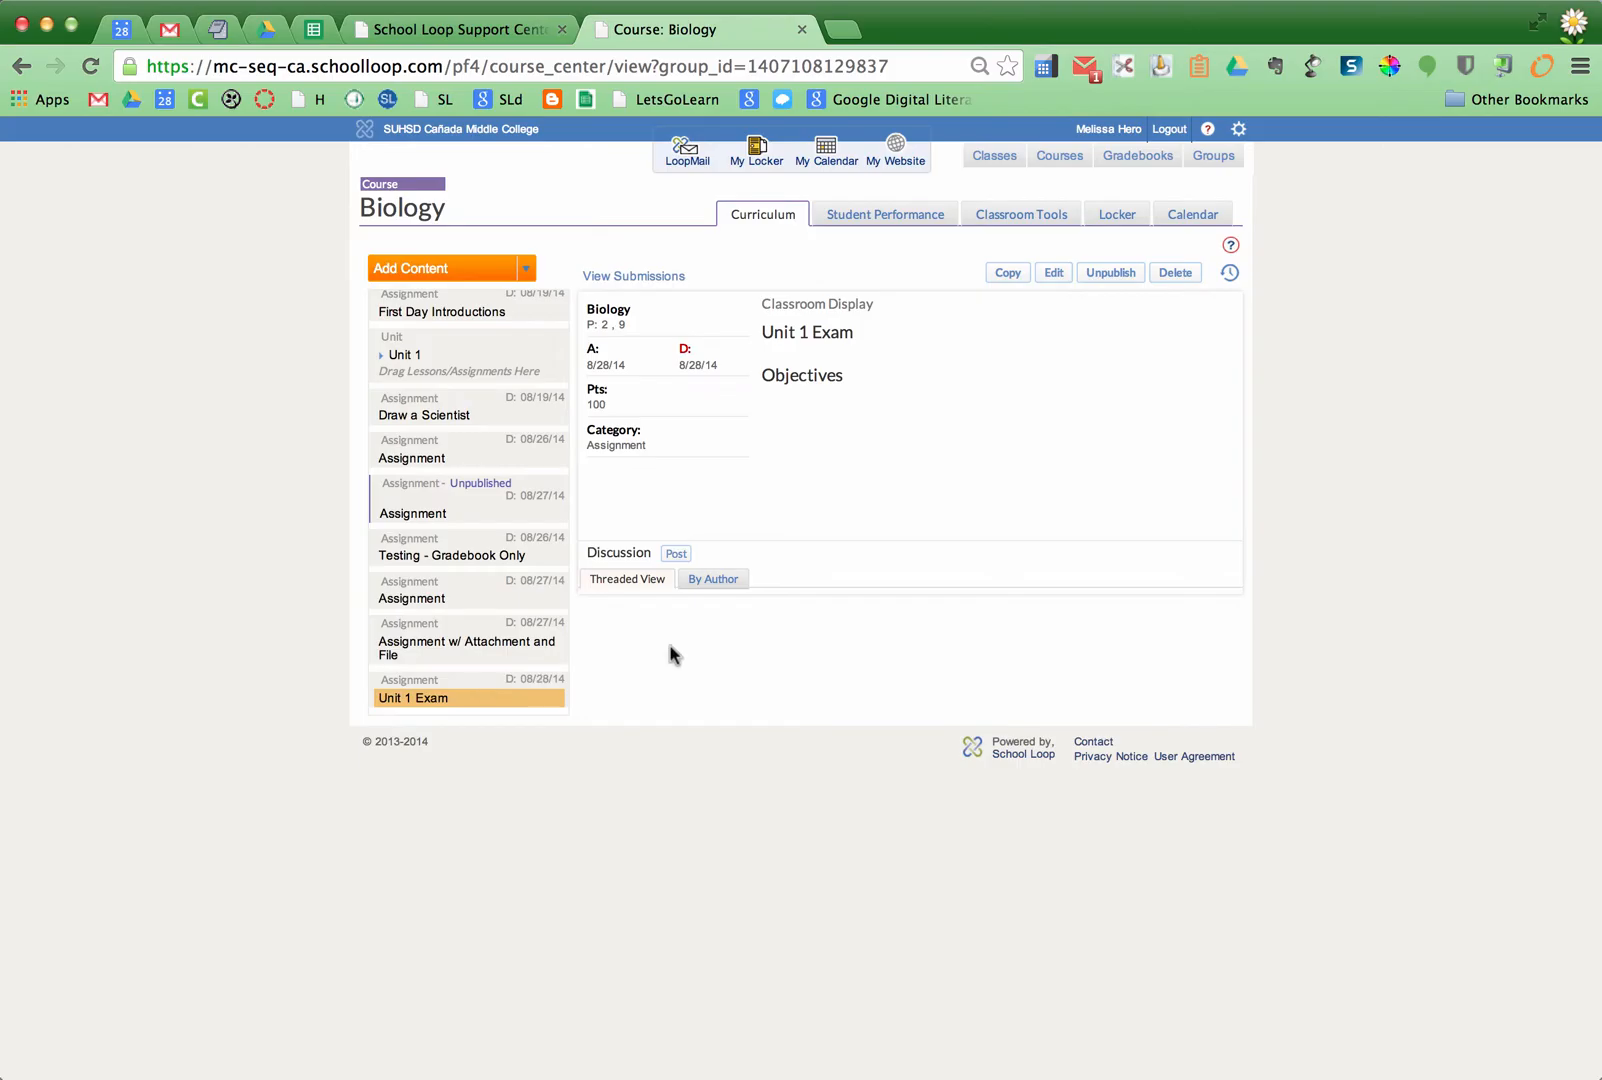
Open the gradebook for the Biology course.
left_click(1137, 162)
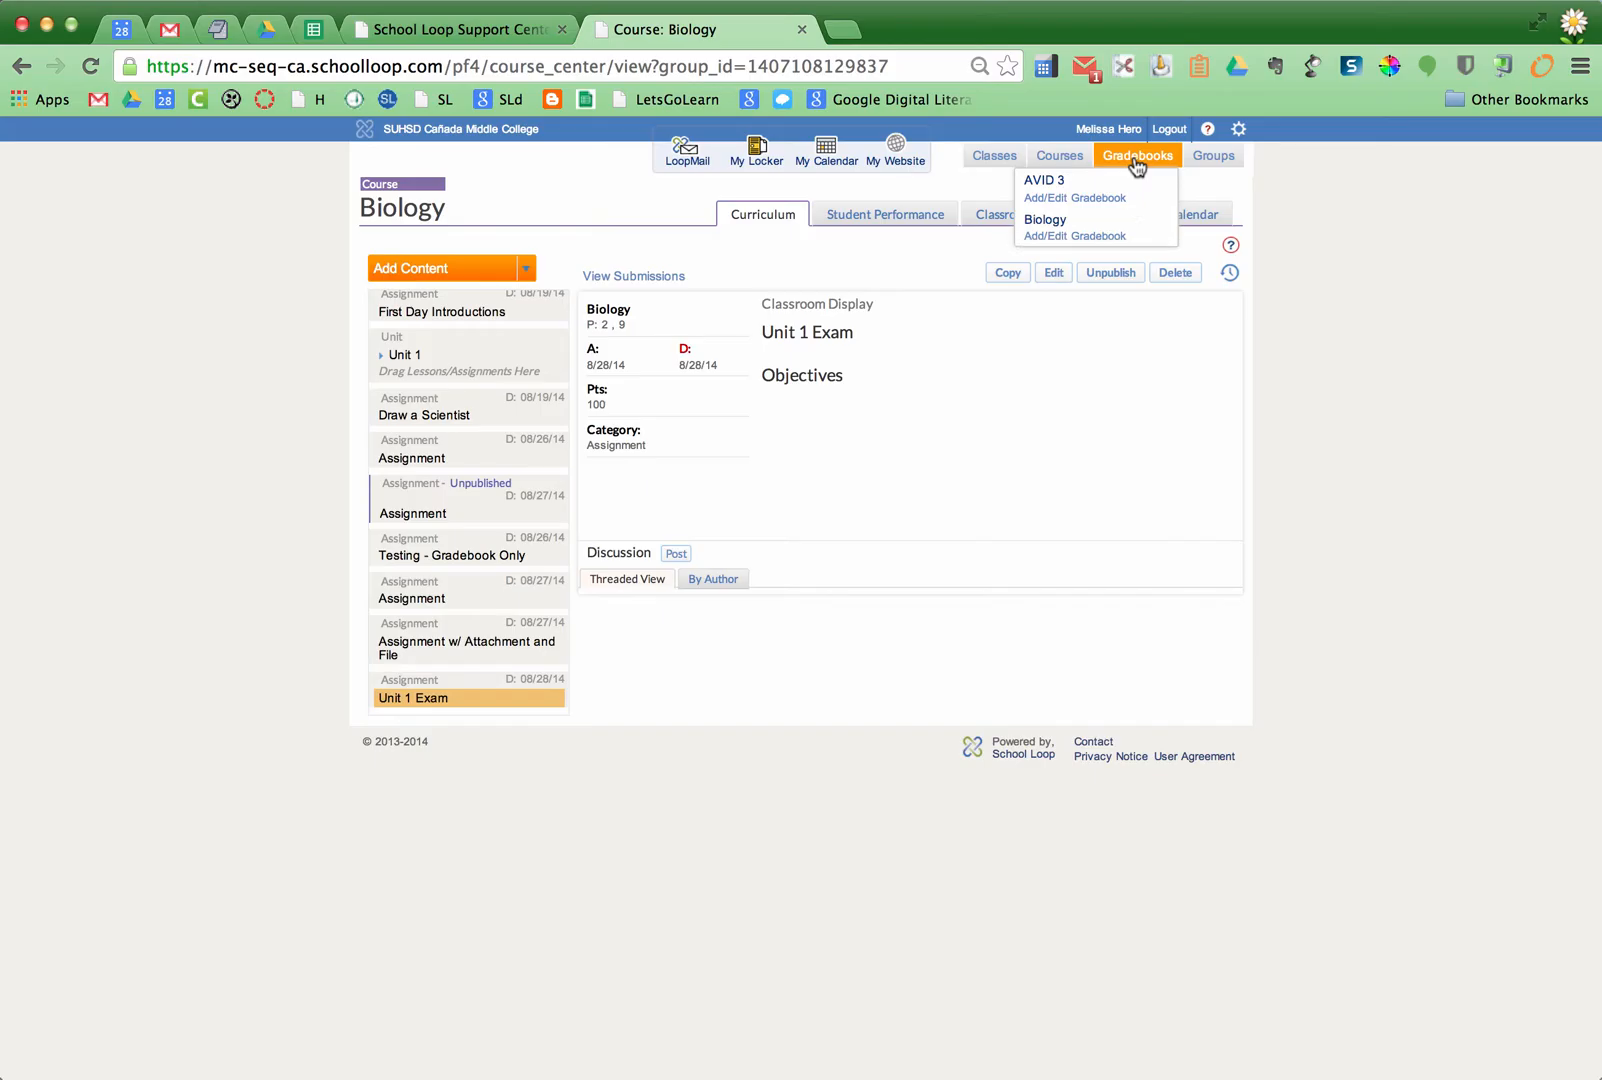
left_click(1063, 231)
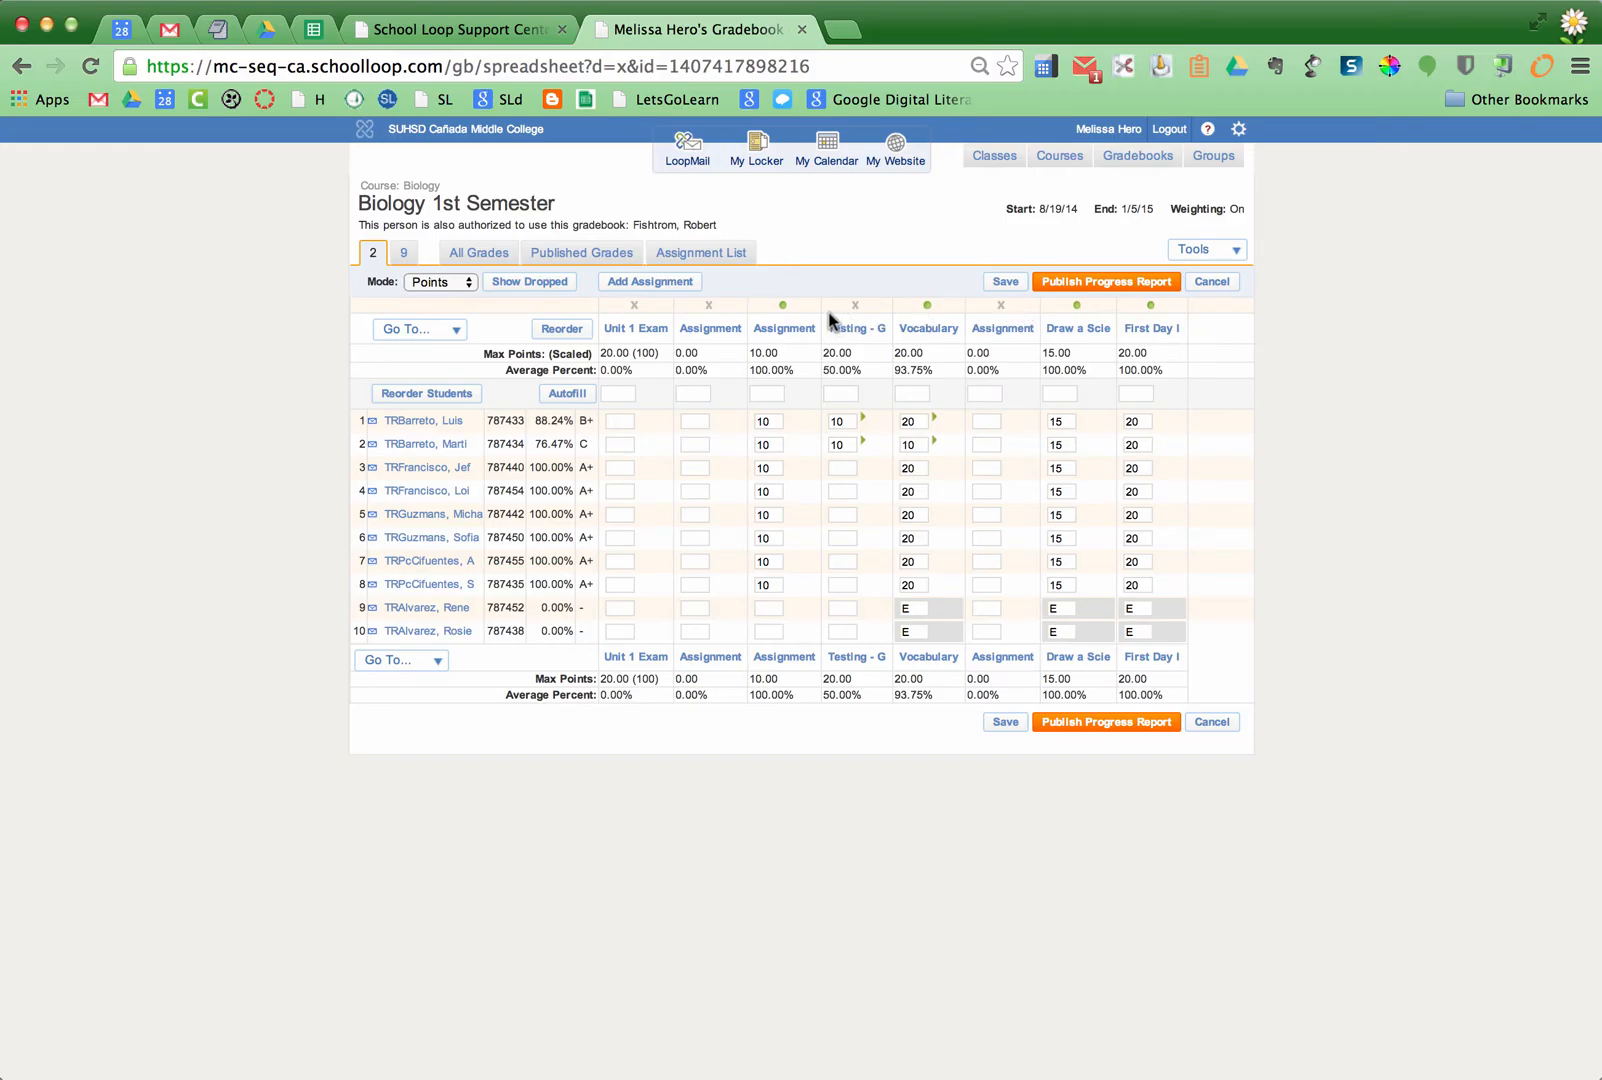
mouse_move(928, 322)
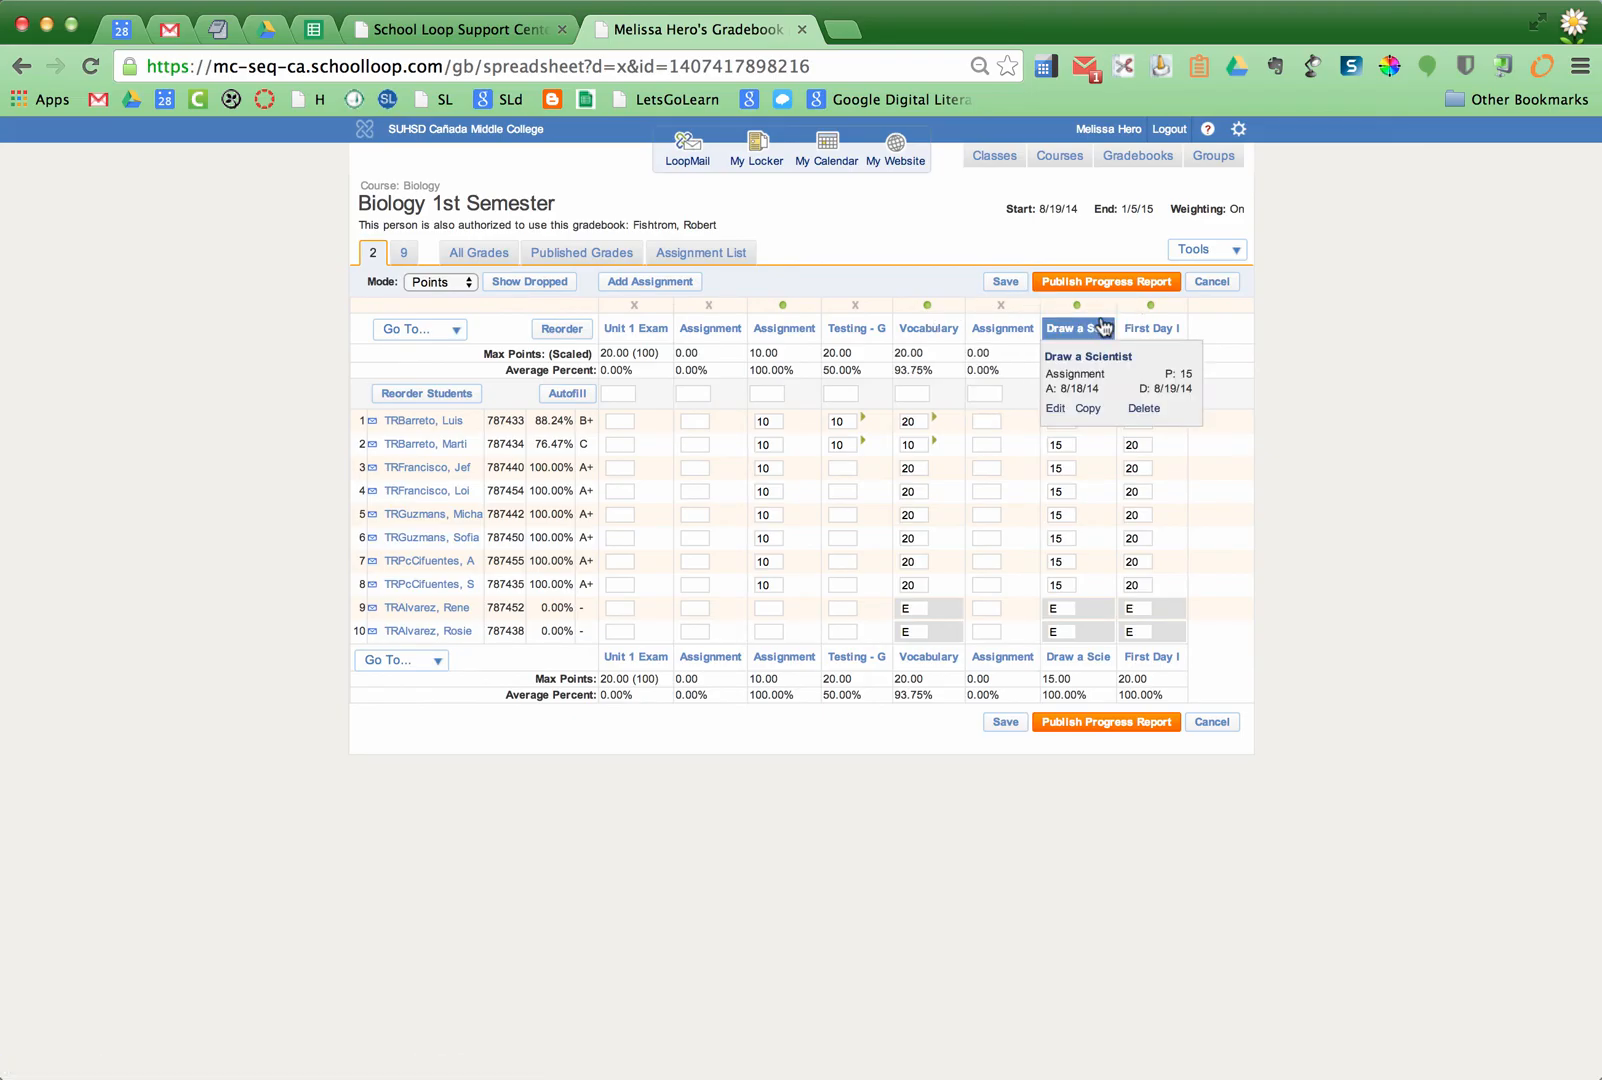
Enter a score of 10 for the students in rows 9 and 10 in the 10-point Assignment column.
left_click(769, 607)
type("10")
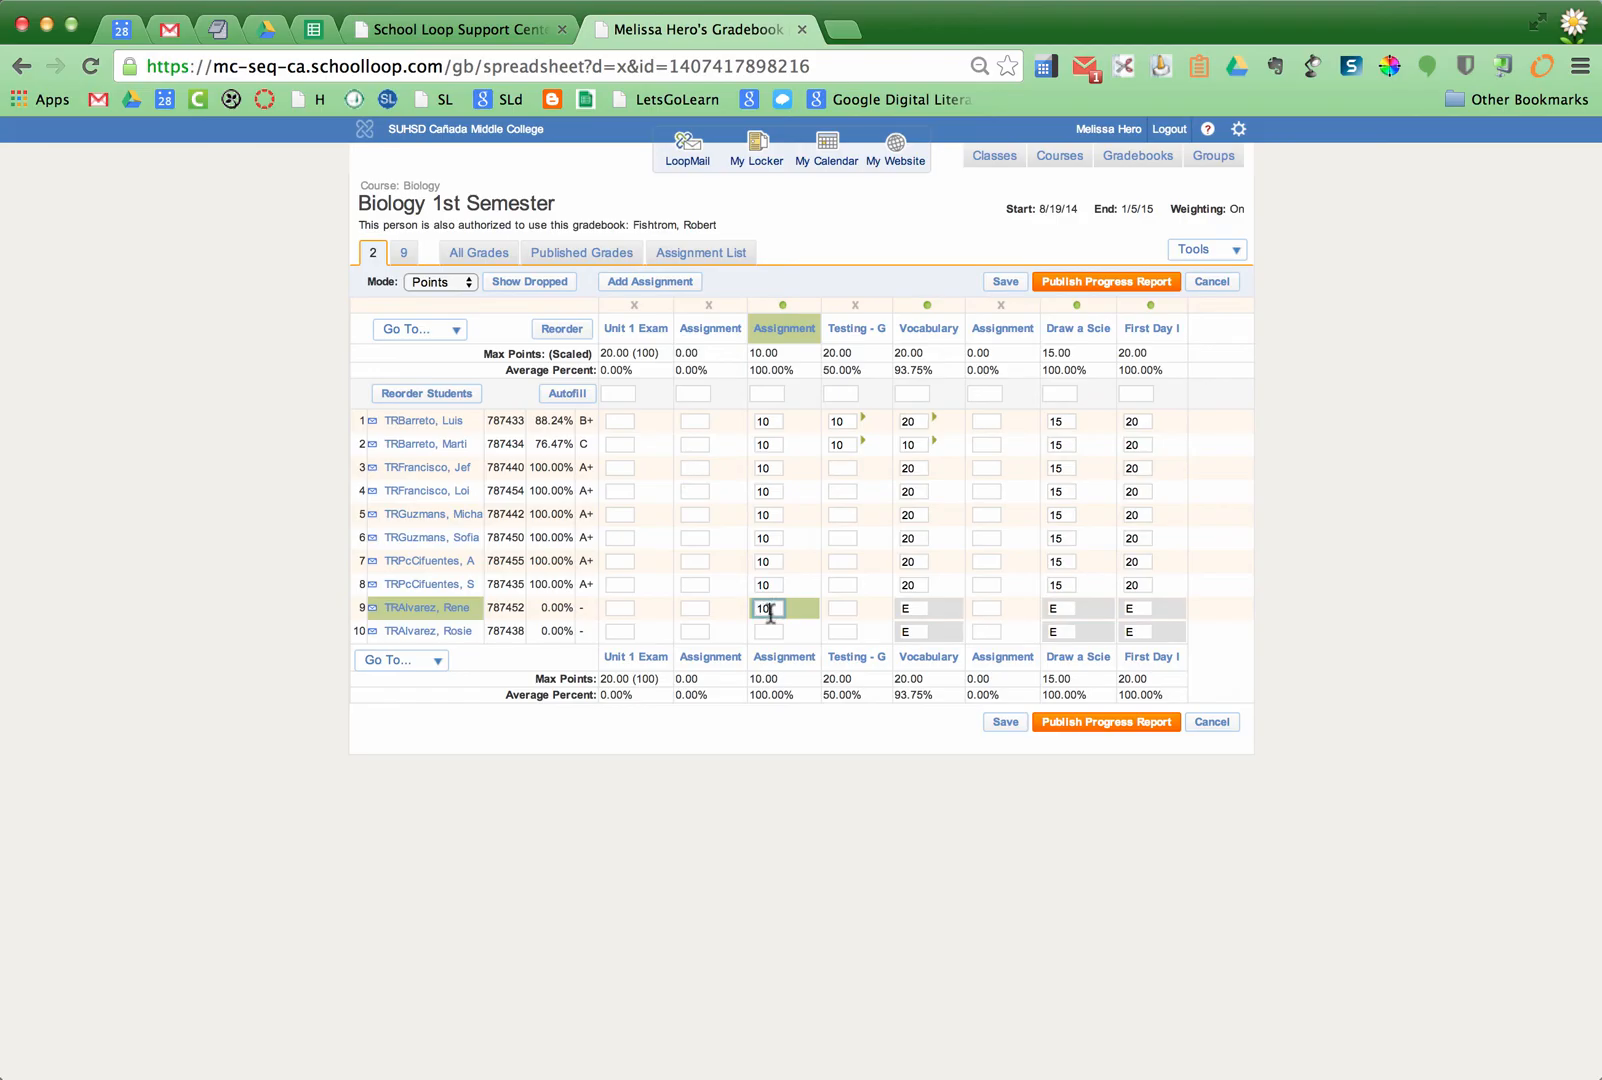
key("Return")
type("10")
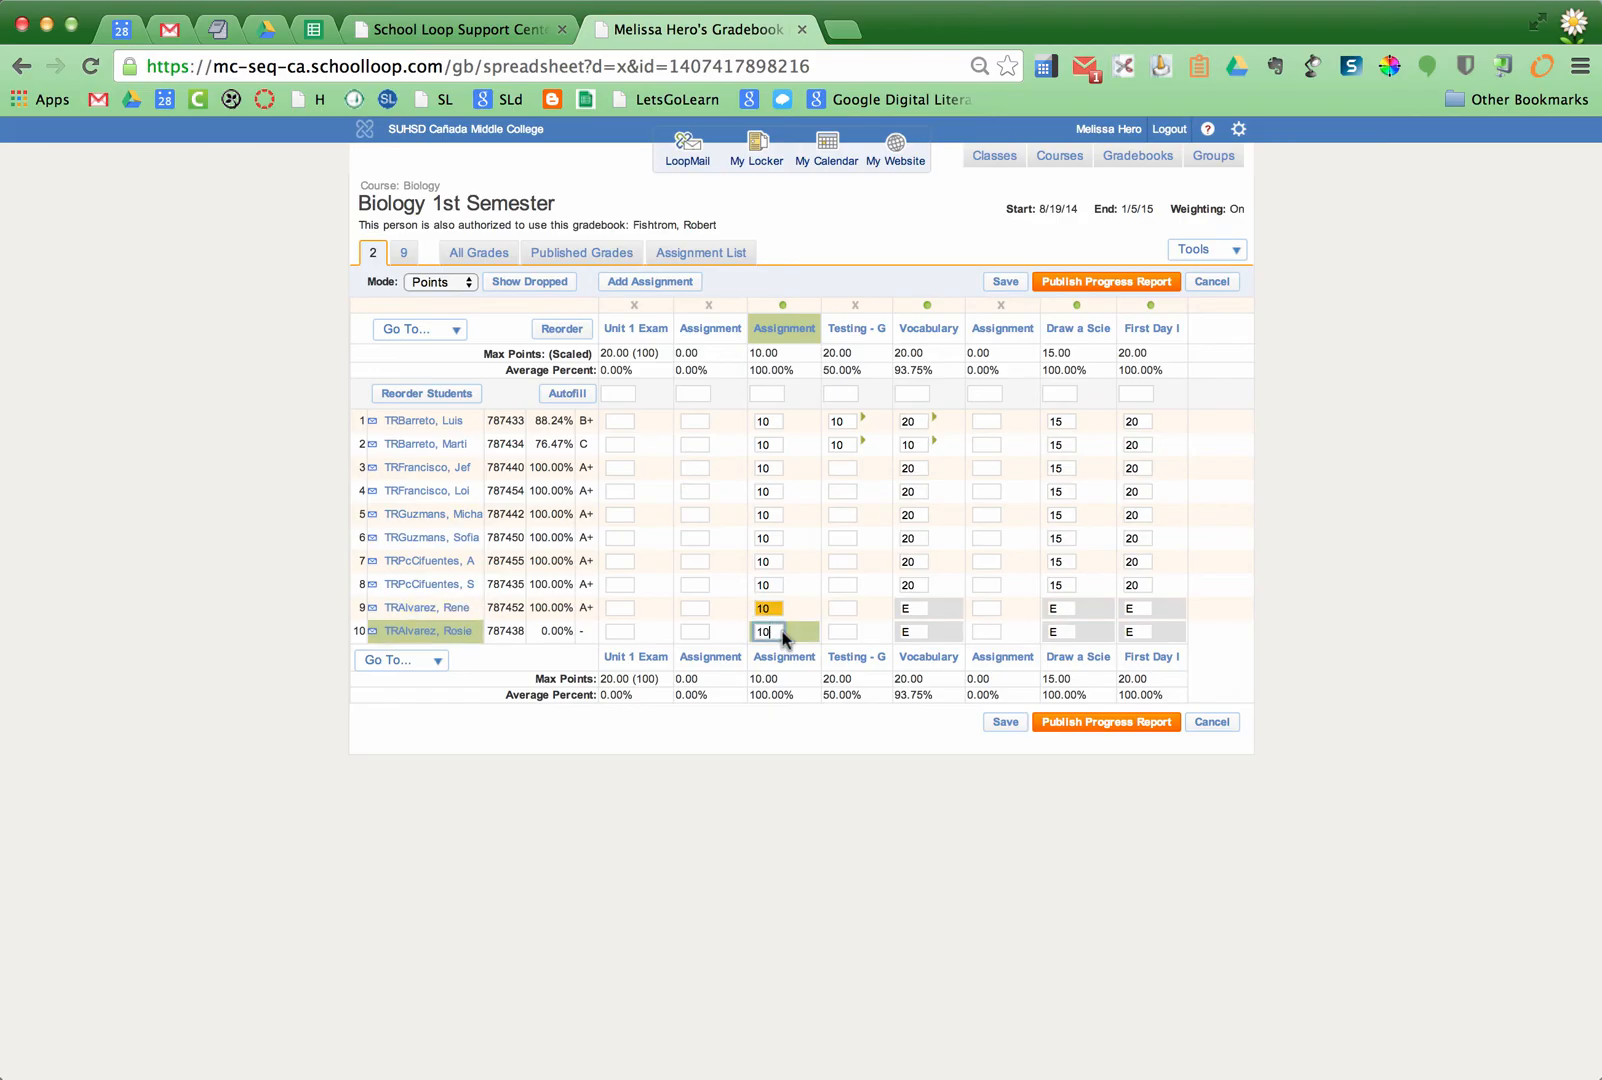
Replace the Vocabulary entries for the students in rows 9 and 10 with a score of 20.
left_click(912, 608)
type("20")
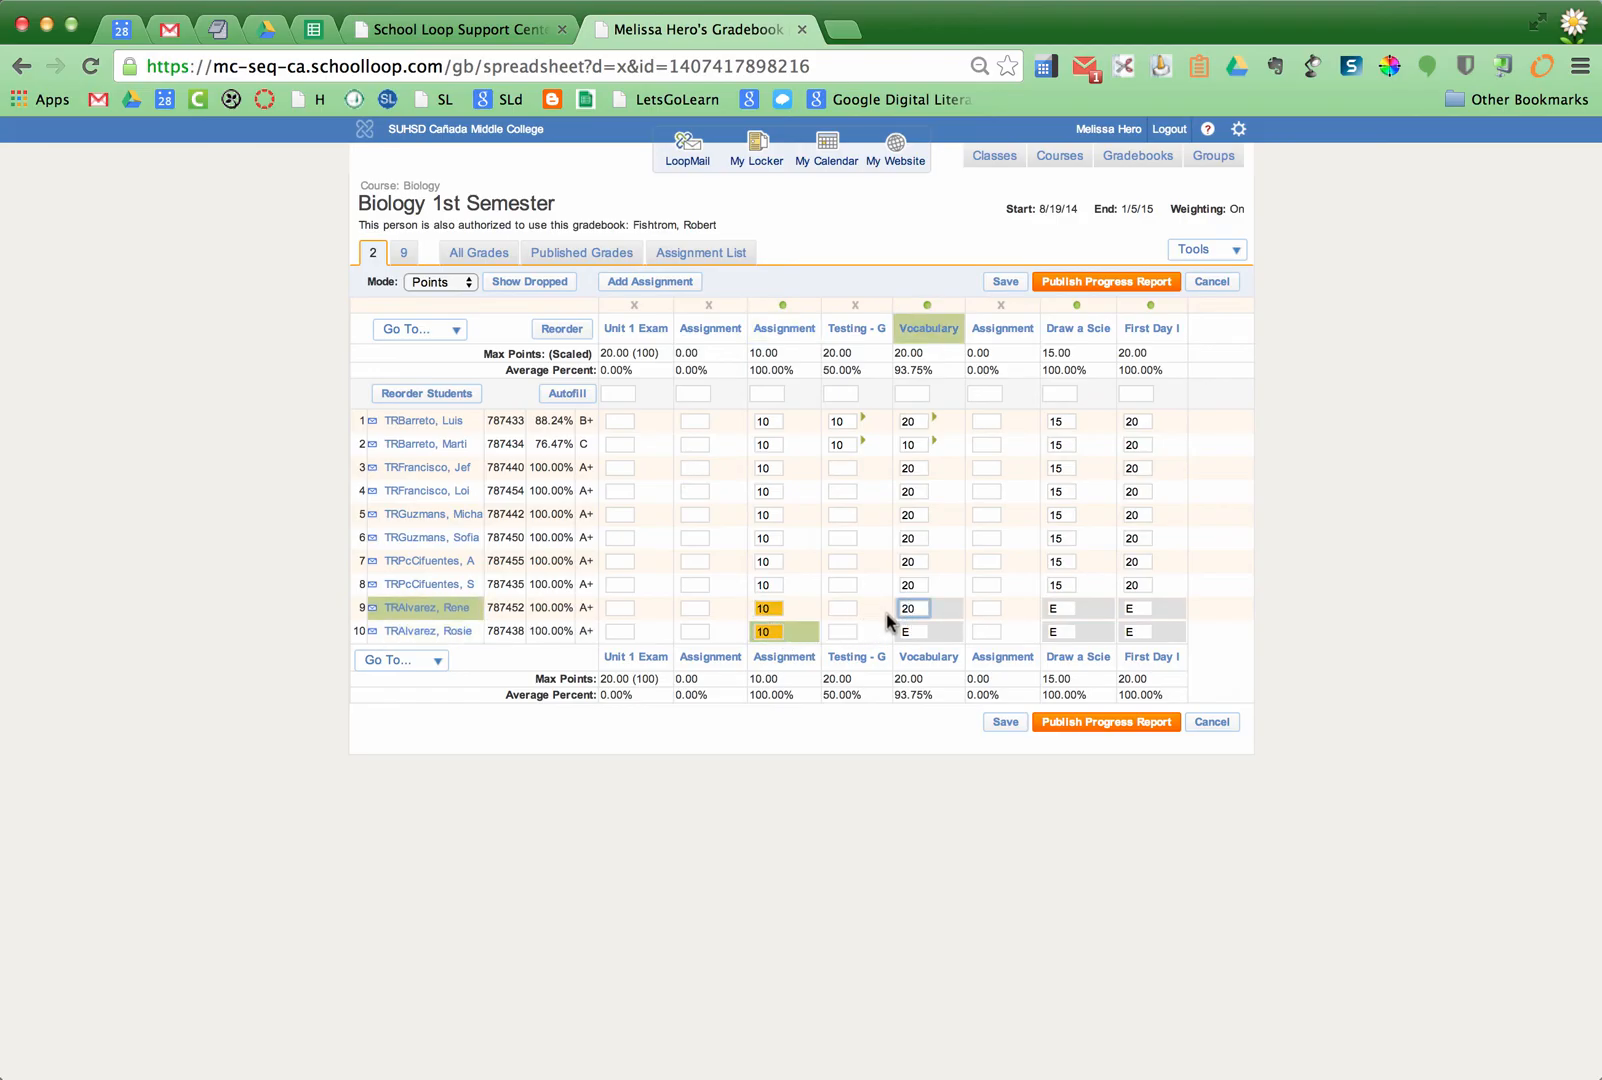
key("Return")
type("20")
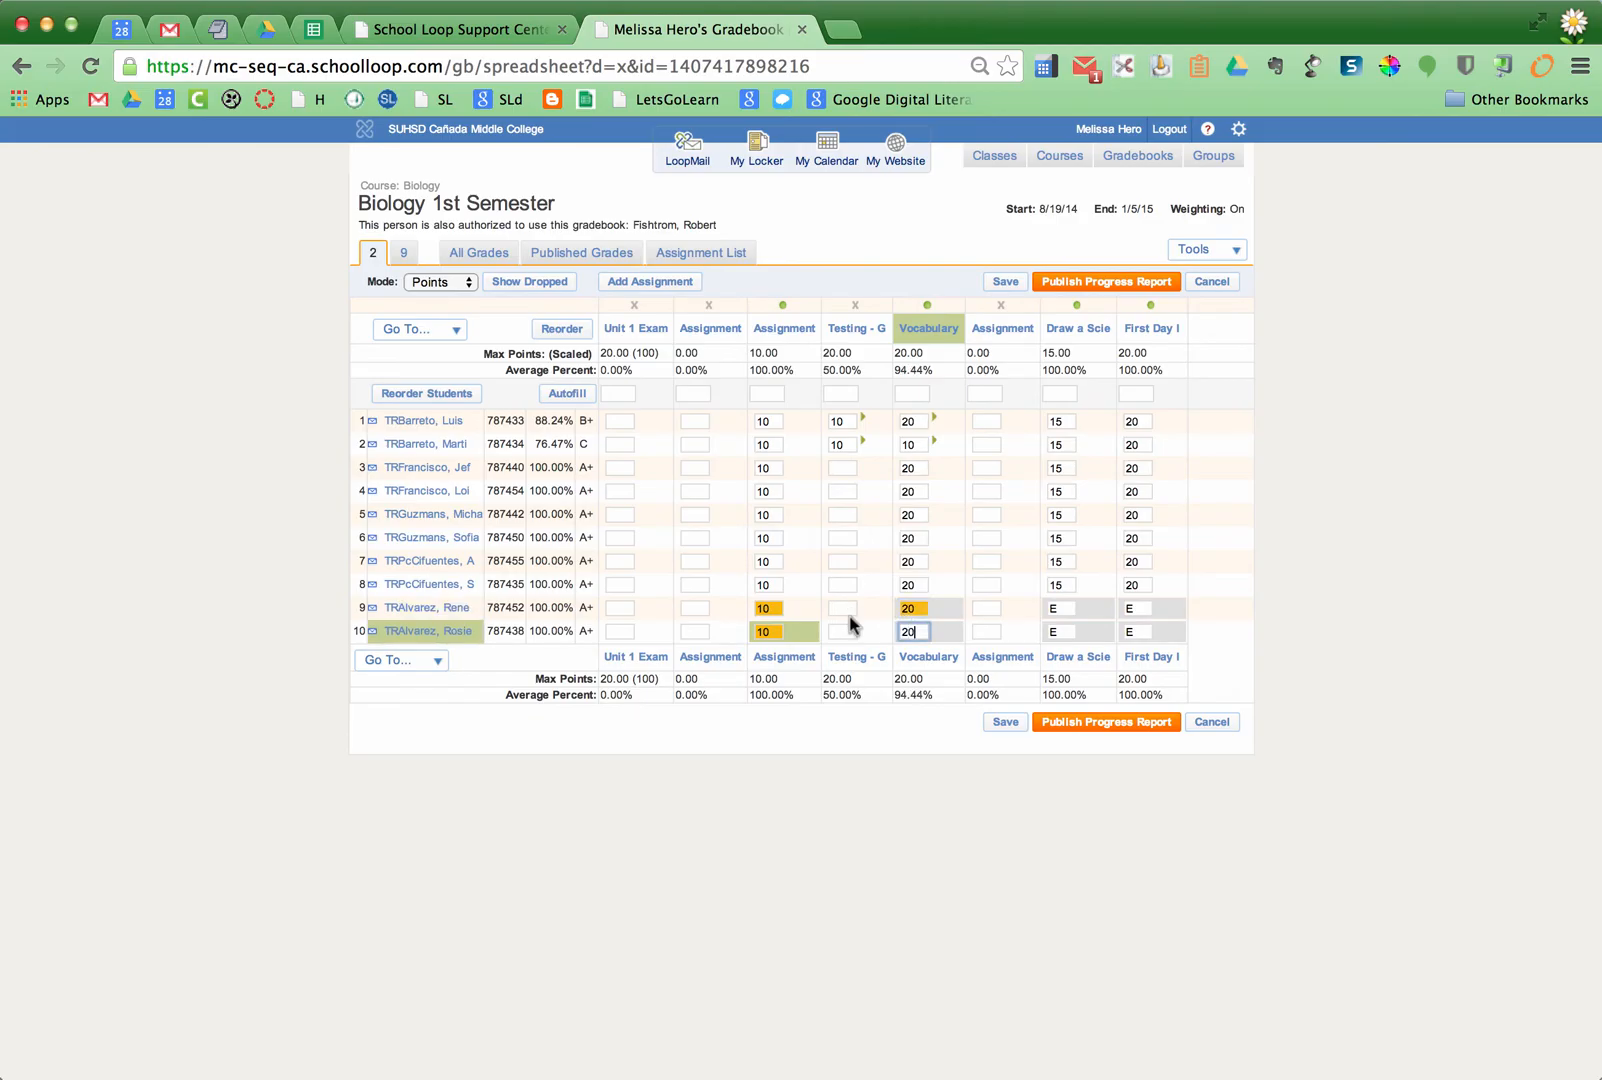
Replace the Draw a Scientist entries for the students in rows 9 and 10 with a score of 15.
left_click(1062, 608)
type("1")
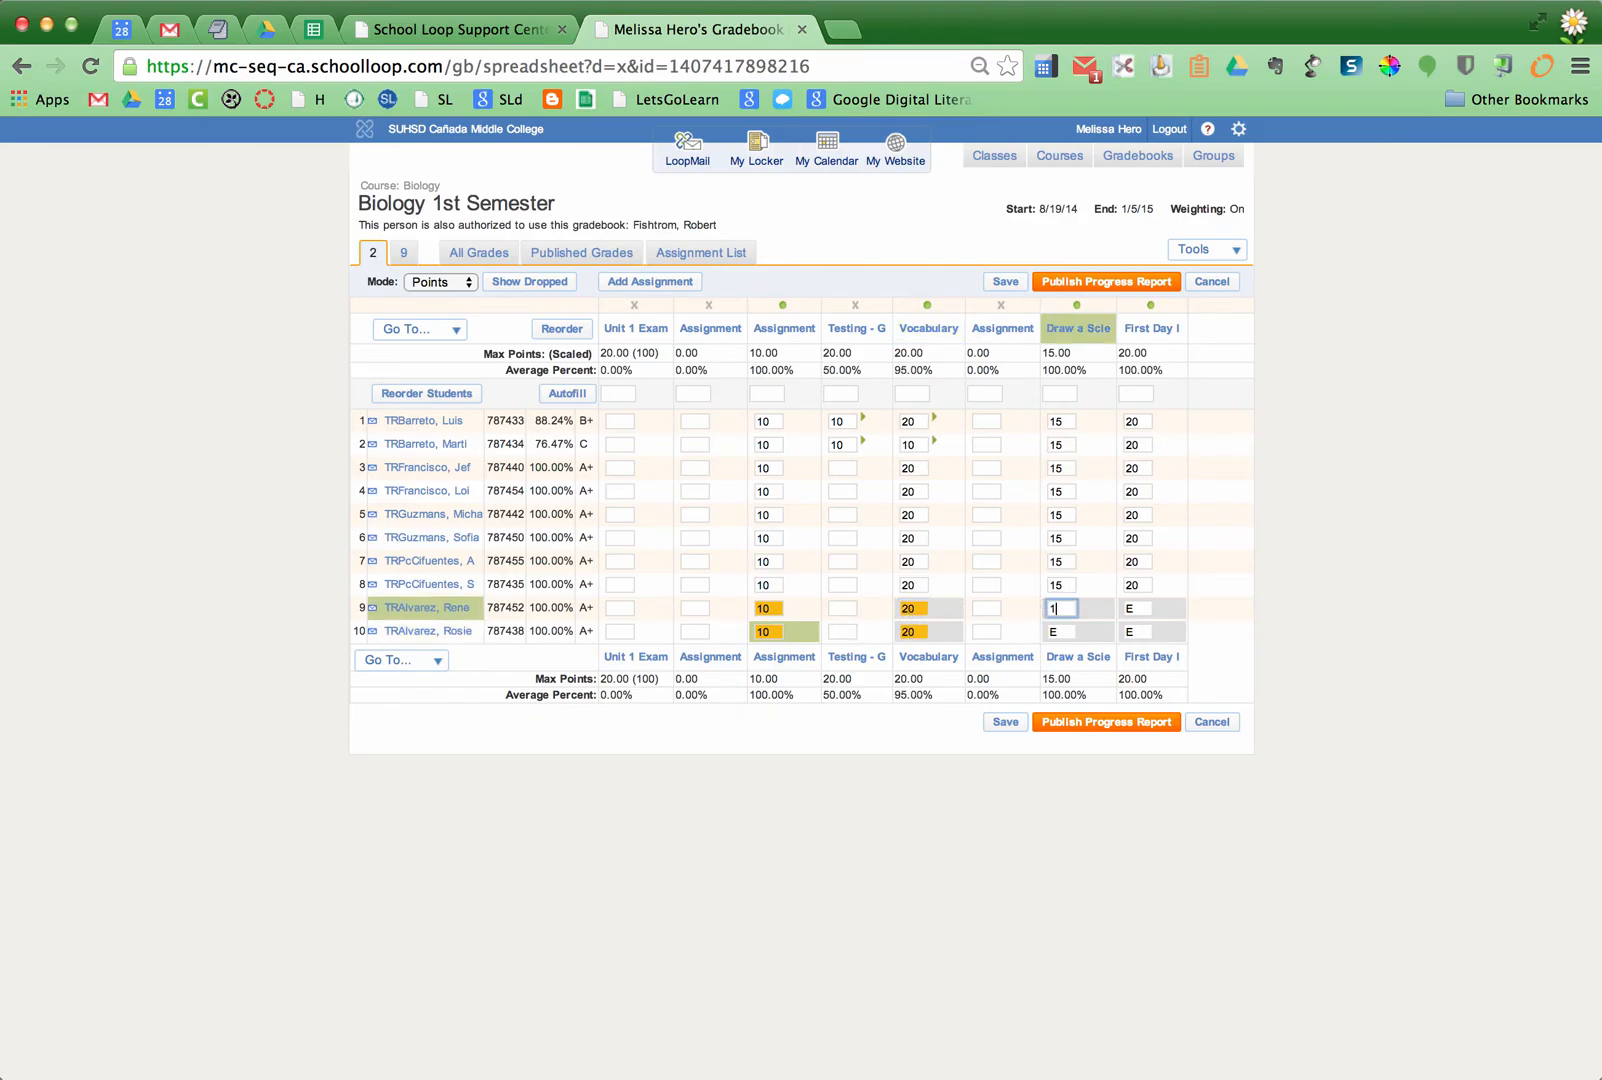
type("5")
left_click(1050, 631)
type("15")
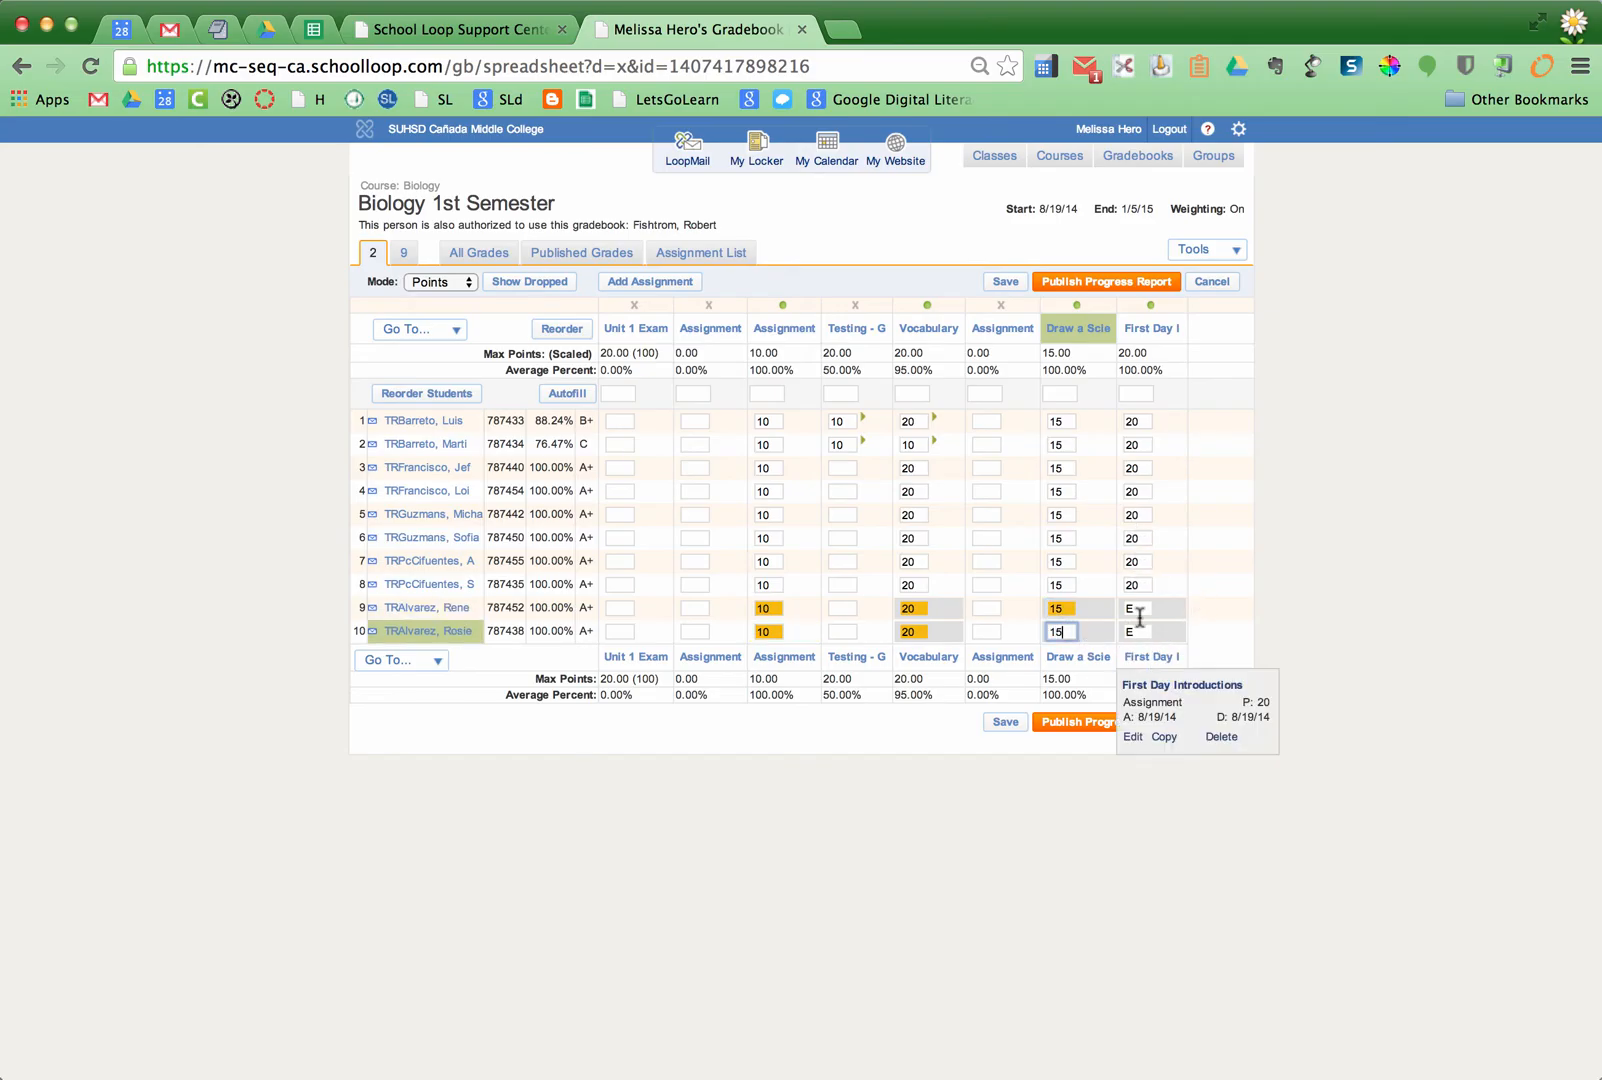
Publish the progress report with the 8/27/14 Assignment, Testing - Gradebook Only, Vocabulary Words, Draw a Scientist and First Day Introductions included.
left_click(1123, 289)
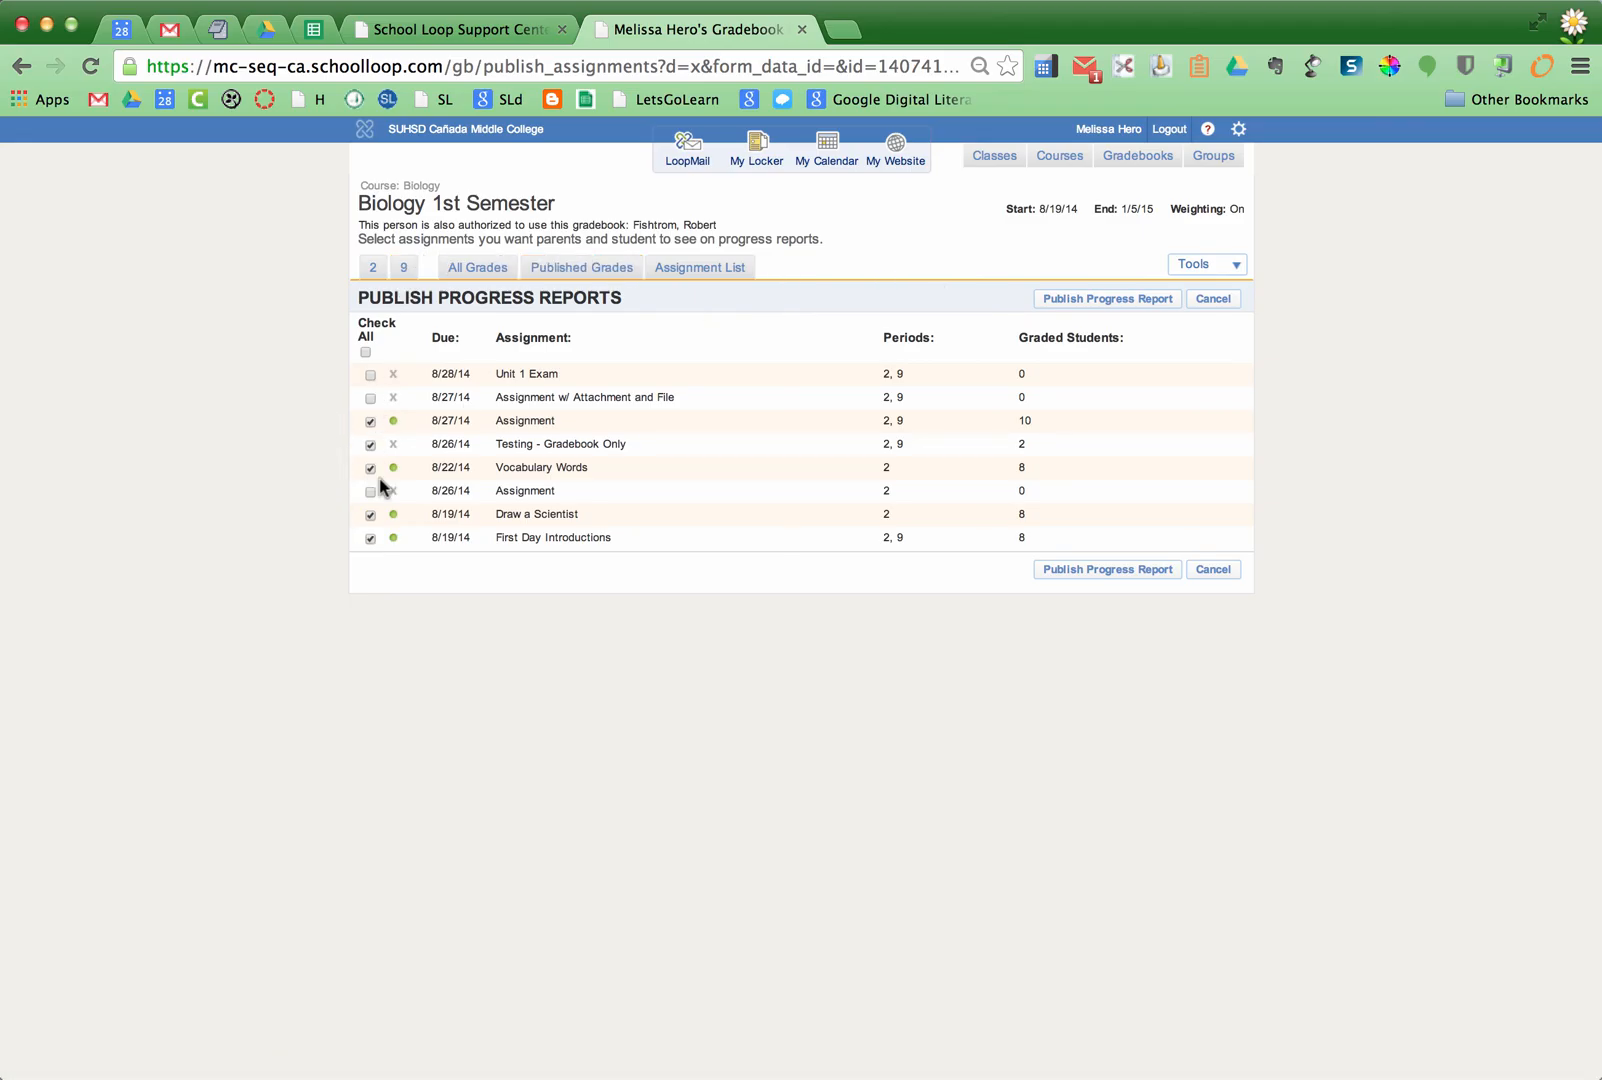
left_click(1135, 300)
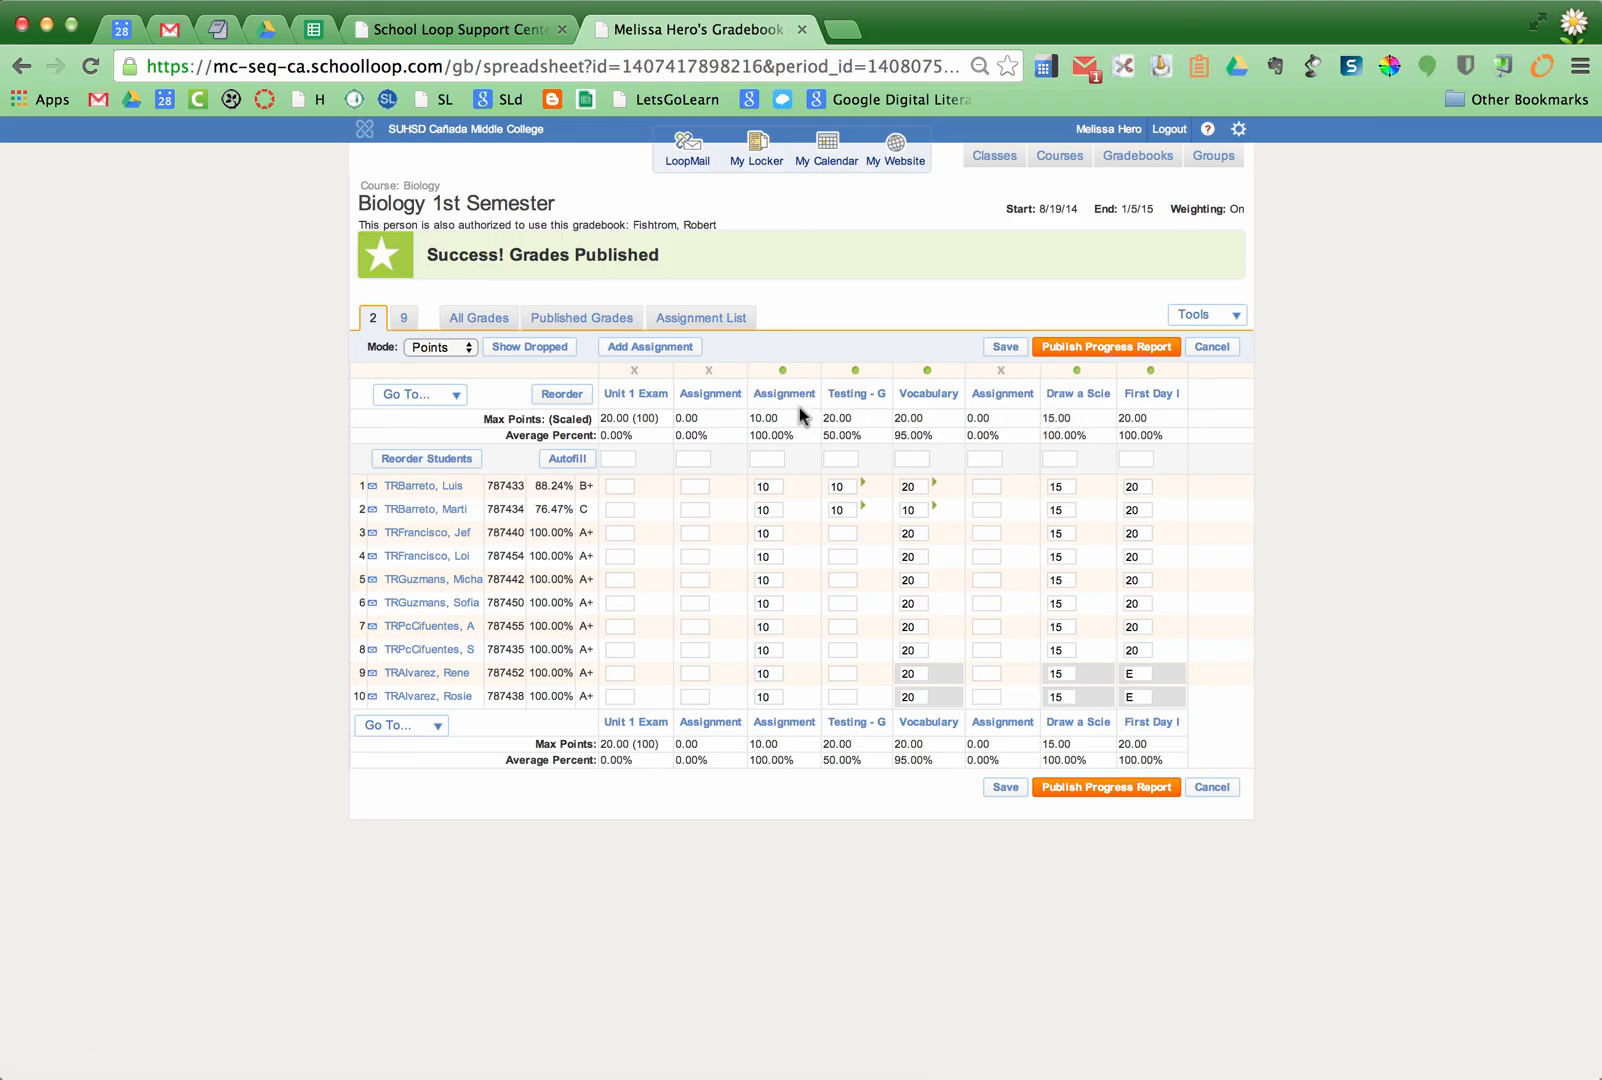
mouse_move(922, 392)
left_click(806, 6)
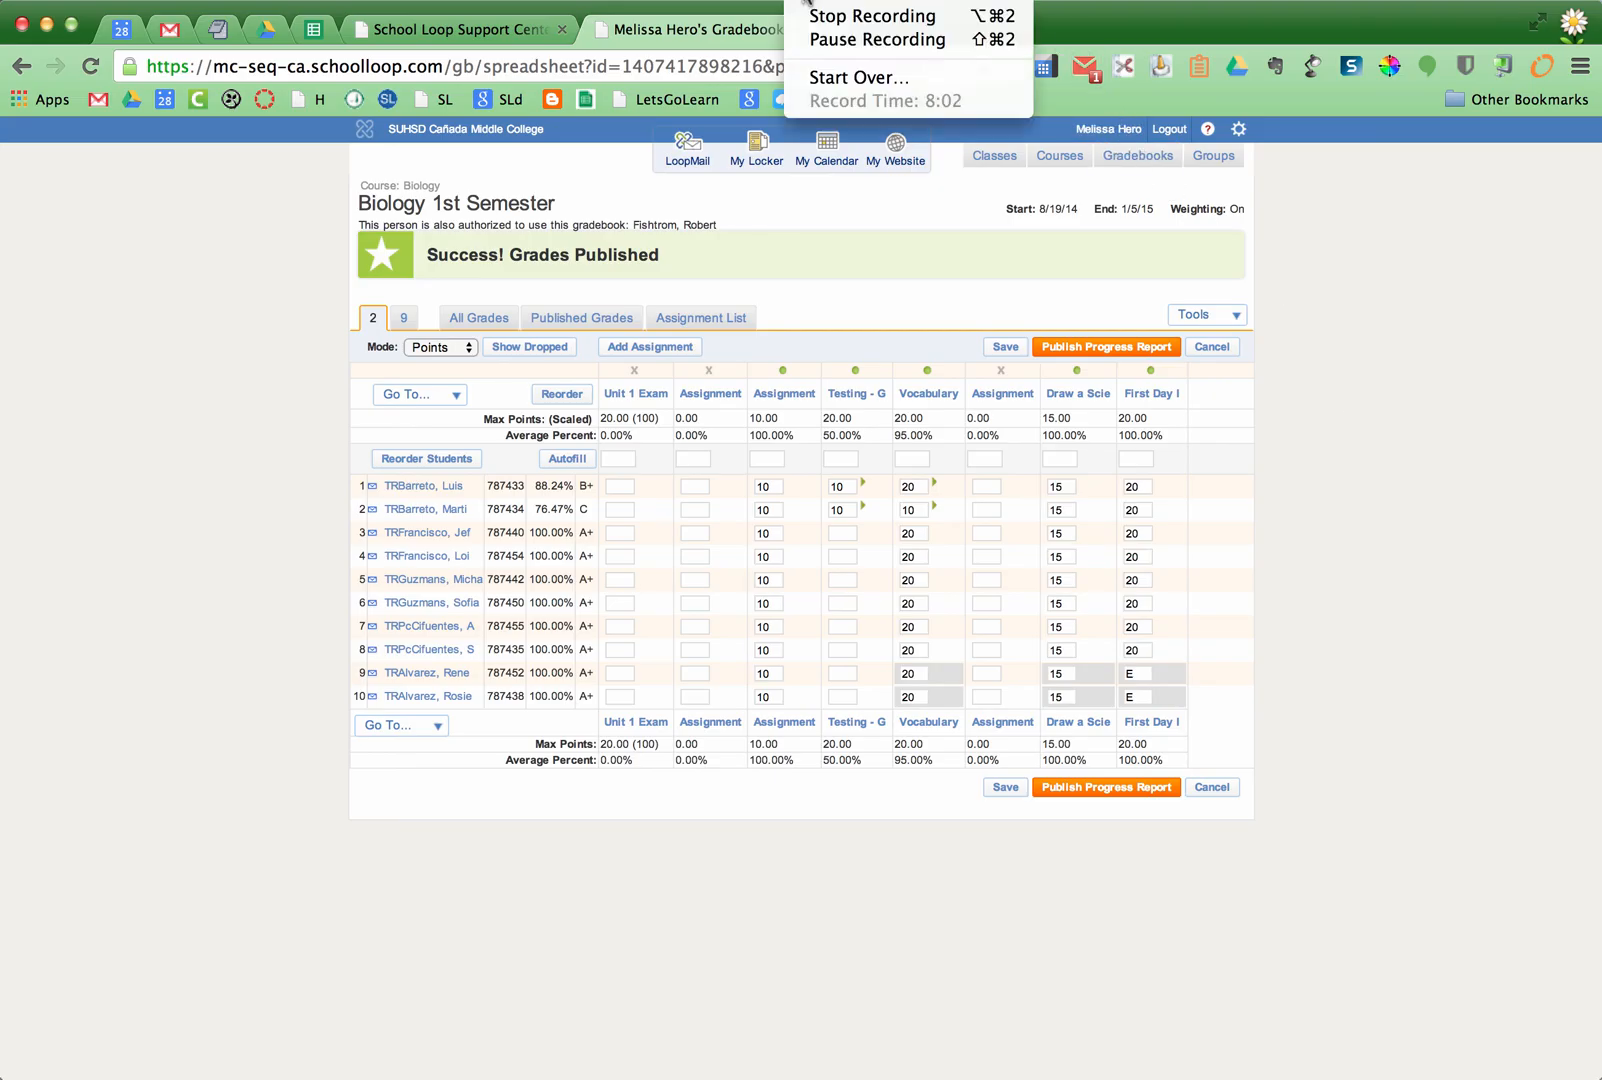